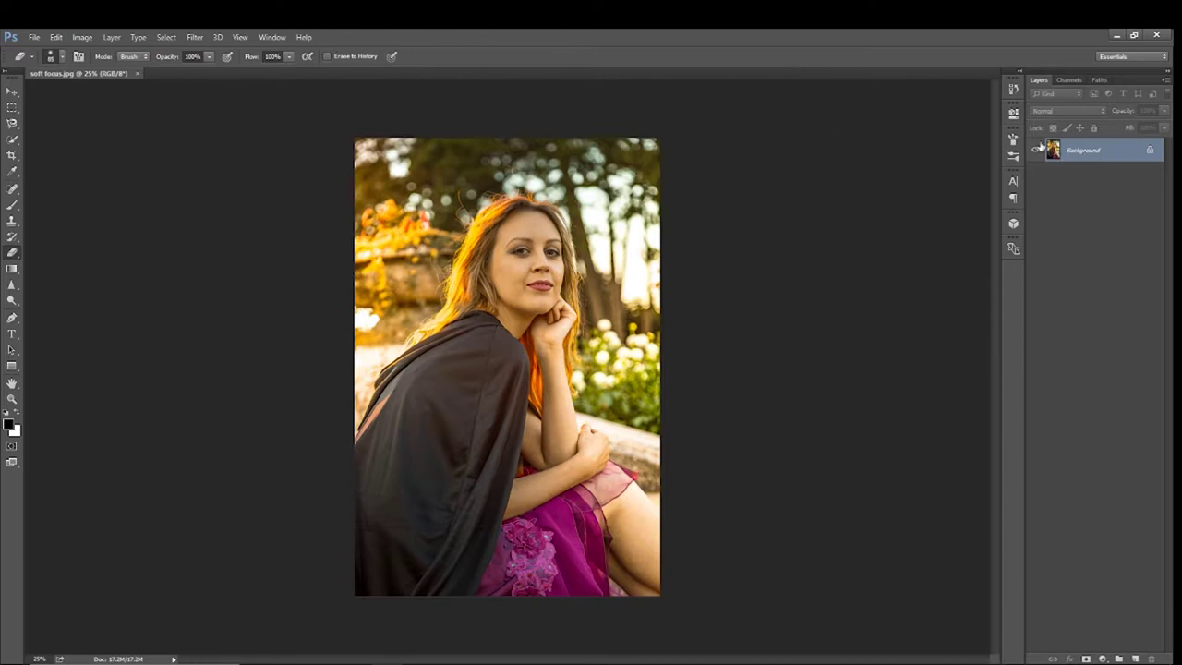
- Duplicate the portrait's Background layer into a Background copy placed above it
{"action": "left_click_drag", "start_coordinate": [1121, 156], "coordinate": [1137, 659]}
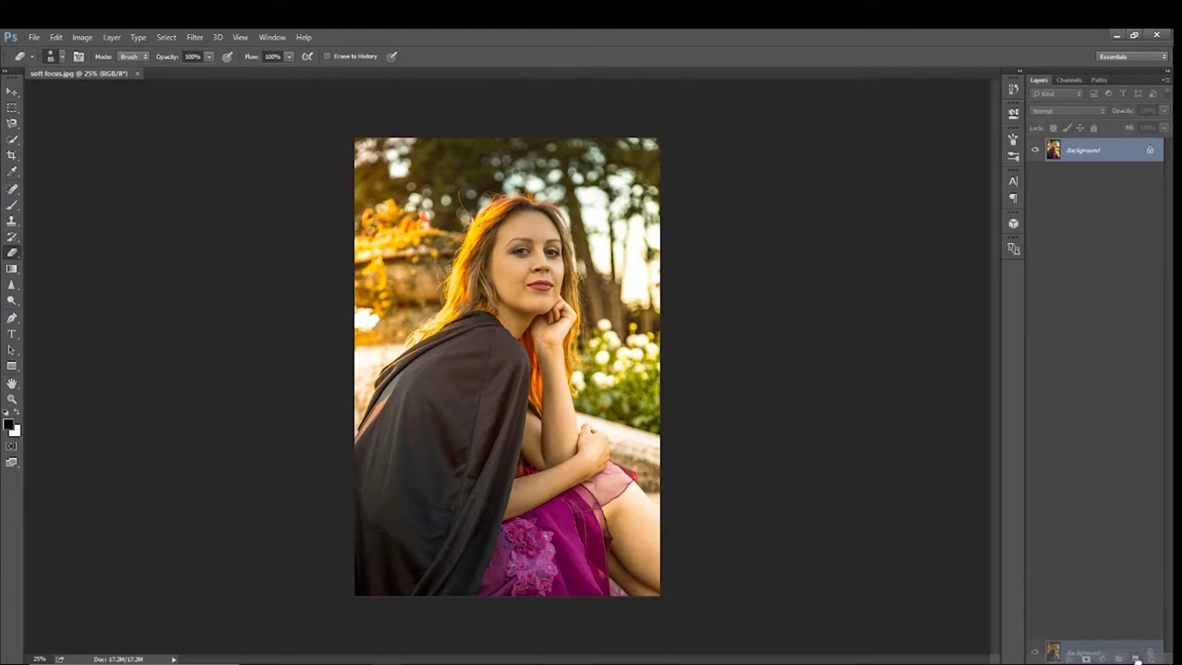
{"action": "left_click_drag", "start_coordinate": [1137, 659], "coordinate": [1137, 659]}
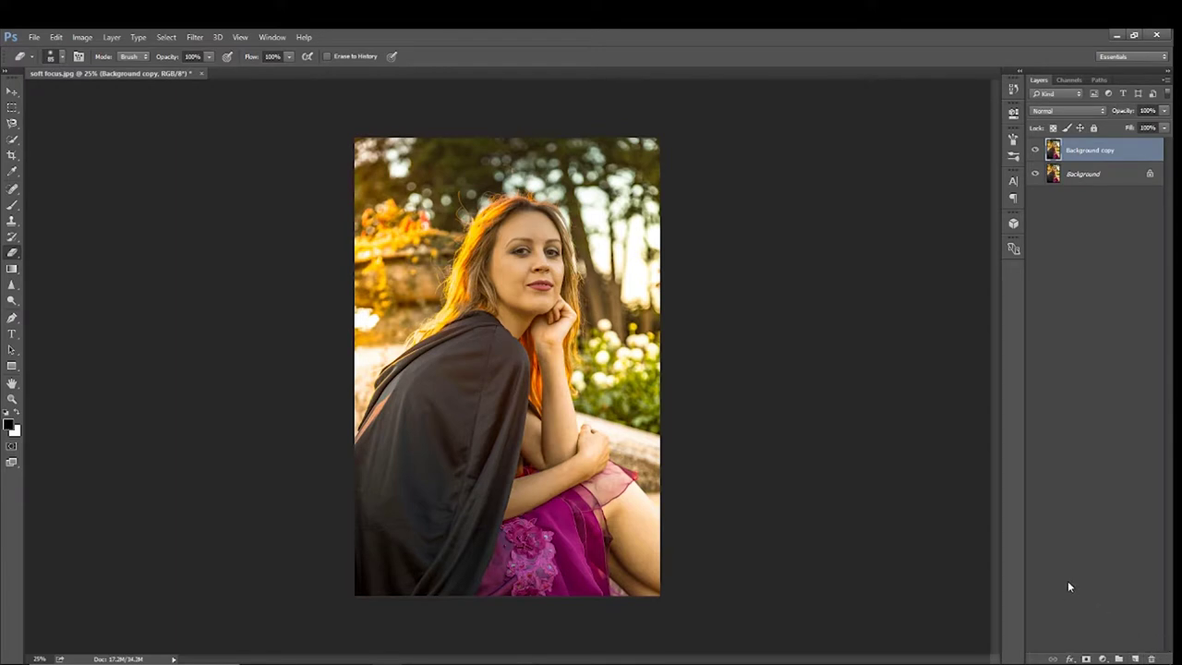
- Open Gaussian Blur on the Background copy and set its Radius to 10 pixels
{"action": "left_click", "coordinate": [195, 38]}
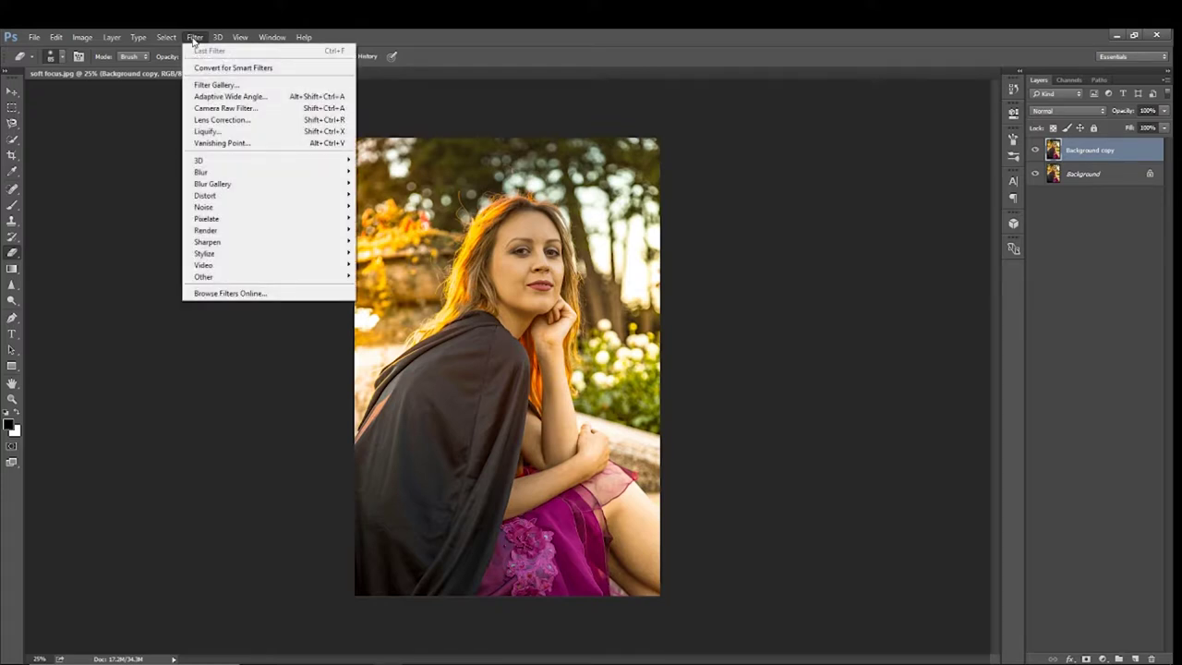
{"action": "mouse_move", "coordinate": [232, 176]}
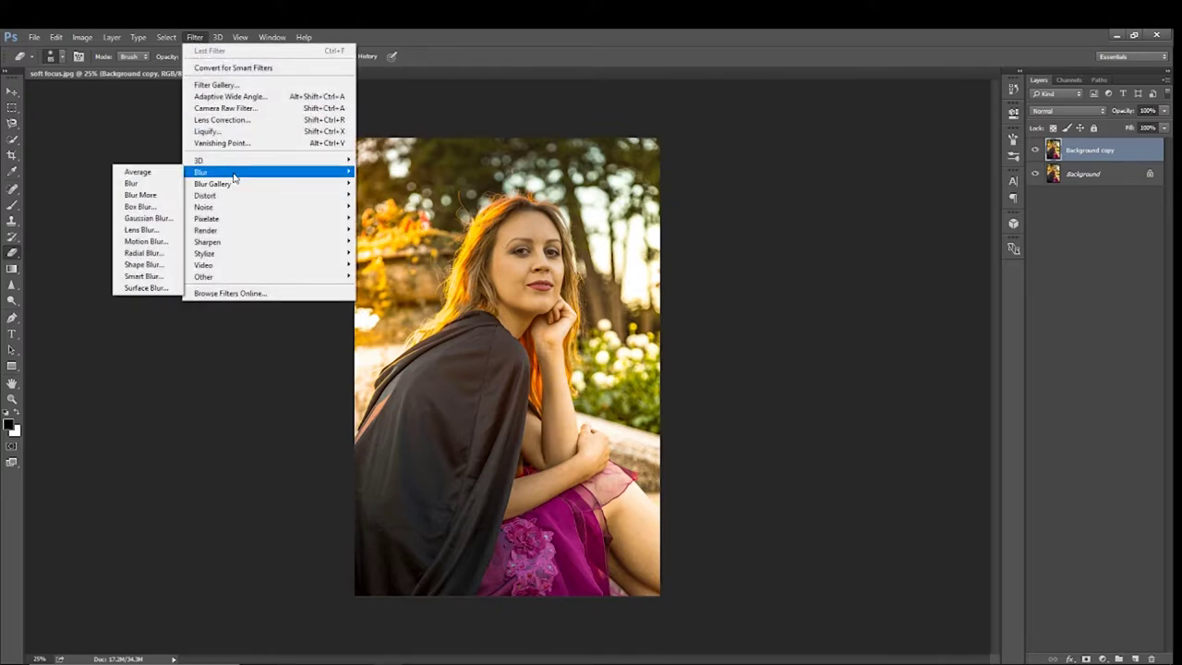
{"action": "left_click", "coordinate": [145, 219]}
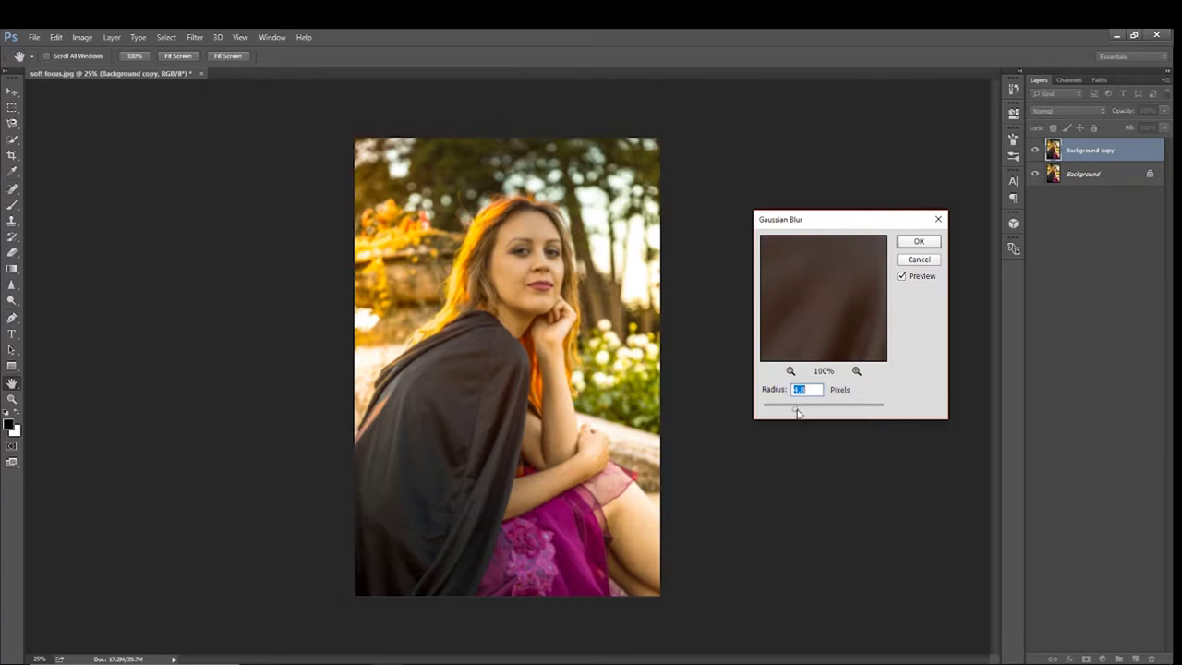
{"action": "mouse_move", "coordinate": [797, 412]}
{"action": "left_mouse_down"}
{"action": "mouse_move", "coordinate": [811, 422]}
{"action": "mouse_move", "coordinate": [812, 409]}
{"action": "left_mouse_up"}
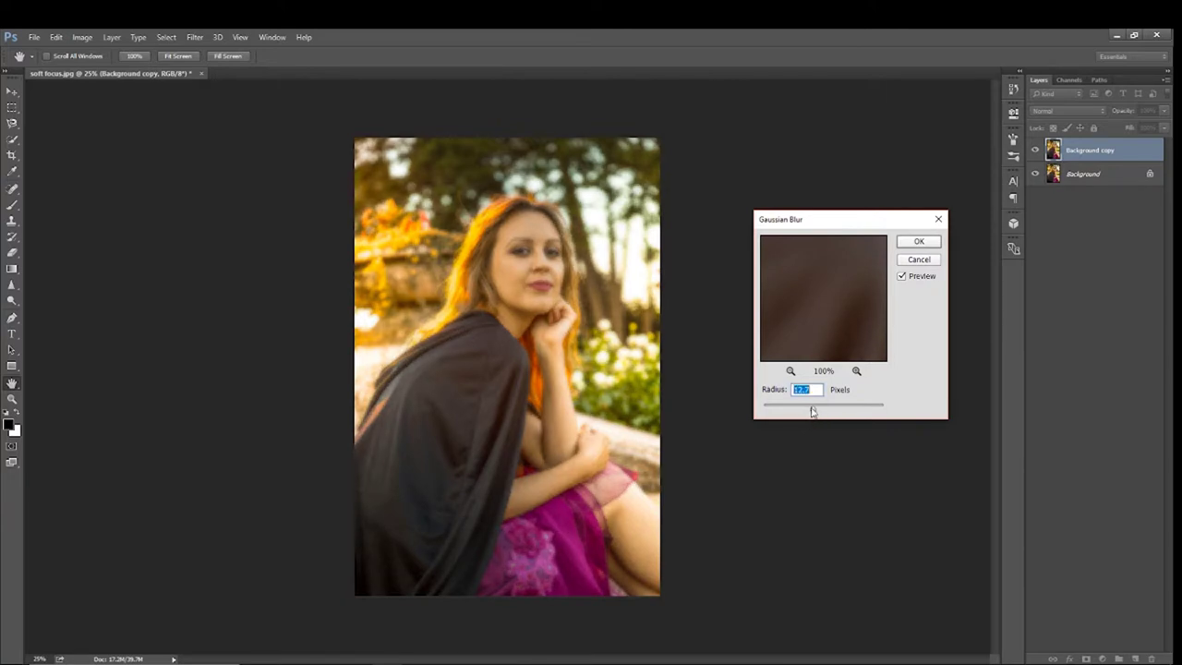
{"action": "type", "text": "10"}
- Apply the 10 px Gaussian blur and toggle the blurred copy to compare with the original
{"action": "left_click", "coordinate": [919, 241]}
{"action": "key", "text": "e"}
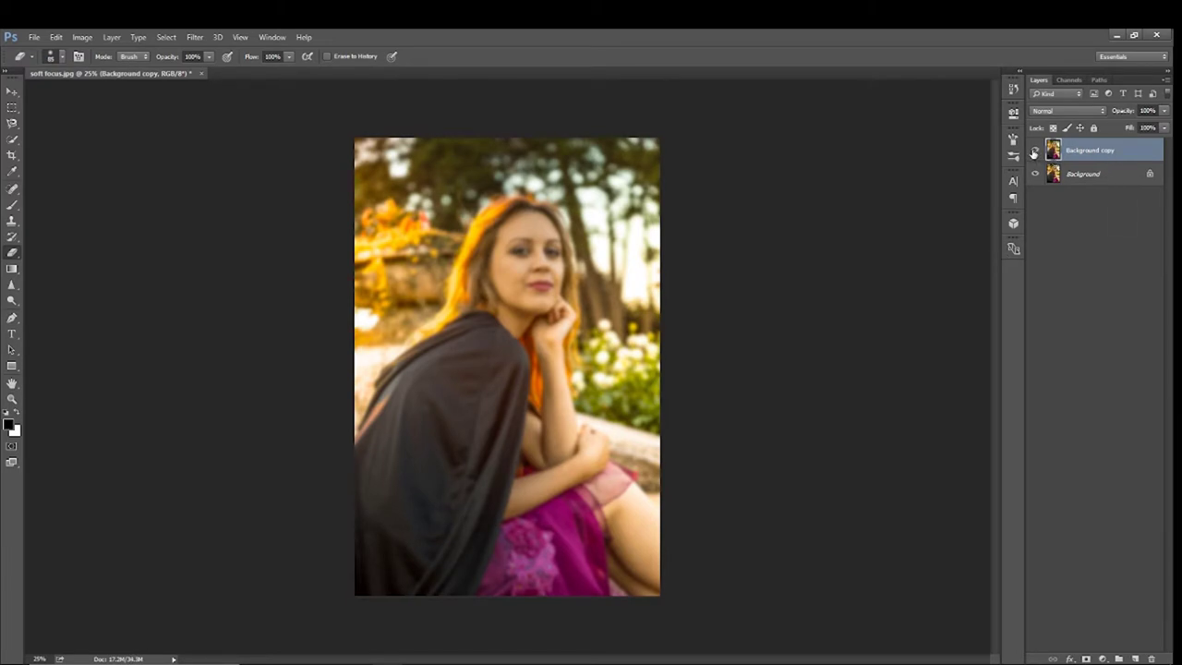
{"action": "left_click", "coordinate": [1035, 153]}
{"action": "left_click", "coordinate": [1035, 154]}
{"action": "left_click", "coordinate": [1034, 154]}
{"action": "left_click", "coordinate": [1035, 153]}
- Lower the blurred Background copy layer's opacity to 59% after a final comparison
{"action": "left_click", "coordinate": [1035, 153]}
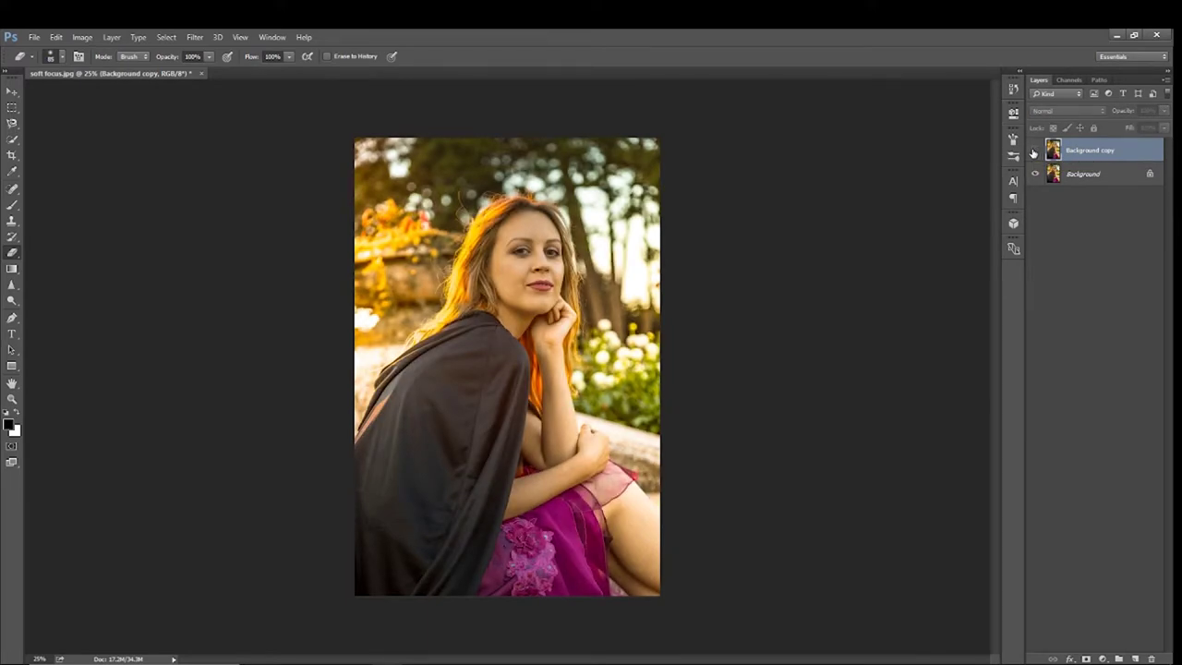
{"action": "left_click", "coordinate": [1034, 152]}
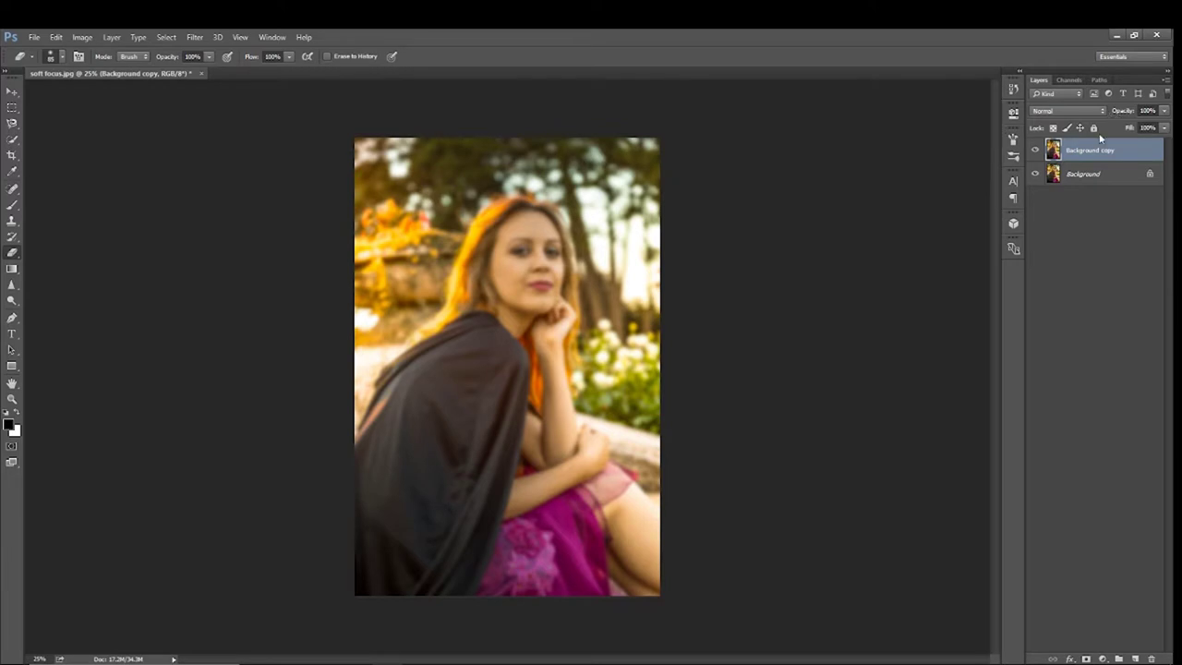
{"action": "left_click", "coordinate": [1165, 112]}
{"action": "left_click_drag", "start_coordinate": [1165, 124], "coordinate": [1140, 139]}
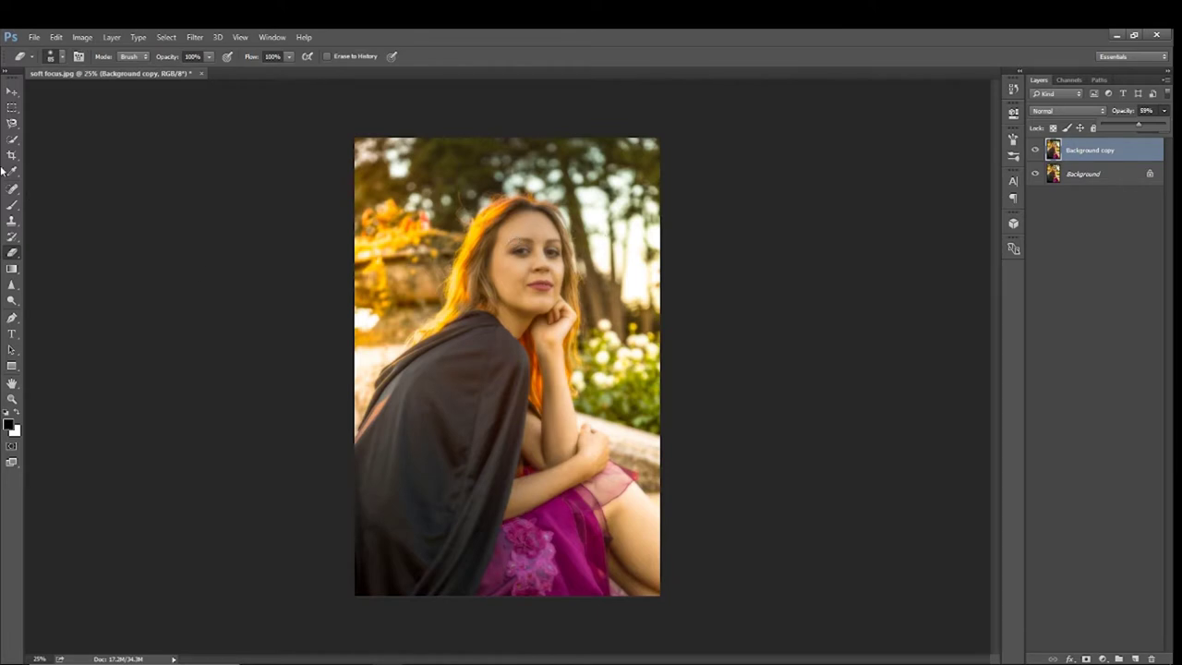
- Draw an elliptical selection around the woman's face, nudge it into place, and invert it
{"action": "left_click", "coordinate": [12, 107]}
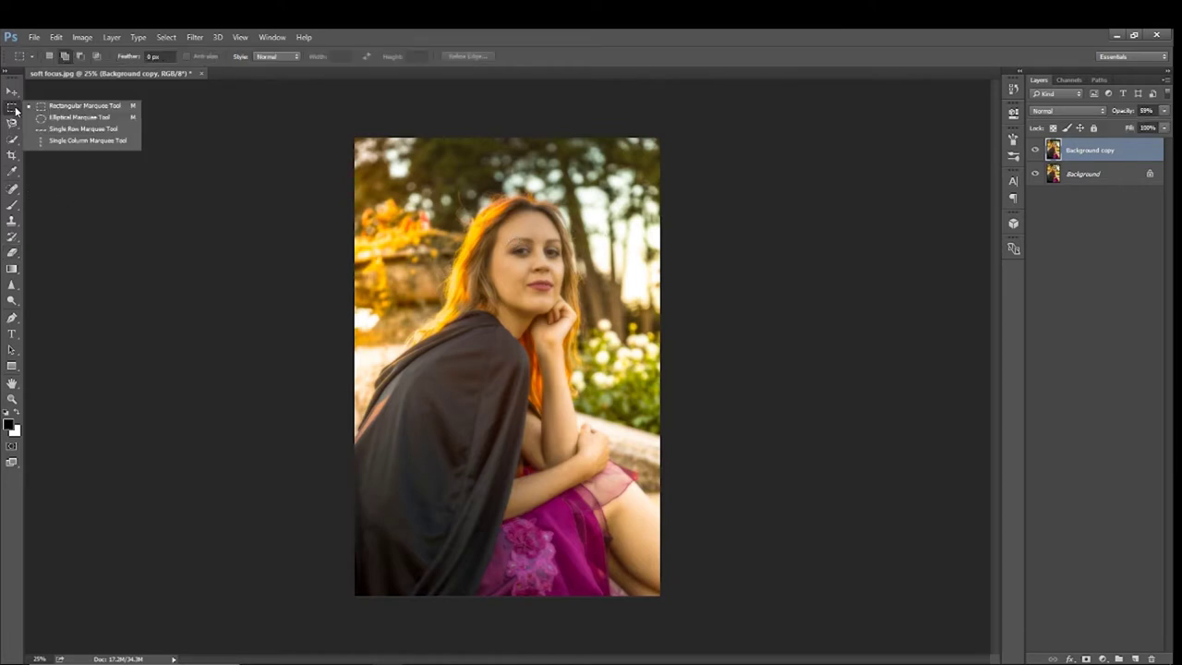
{"action": "left_click", "coordinate": [59, 121]}
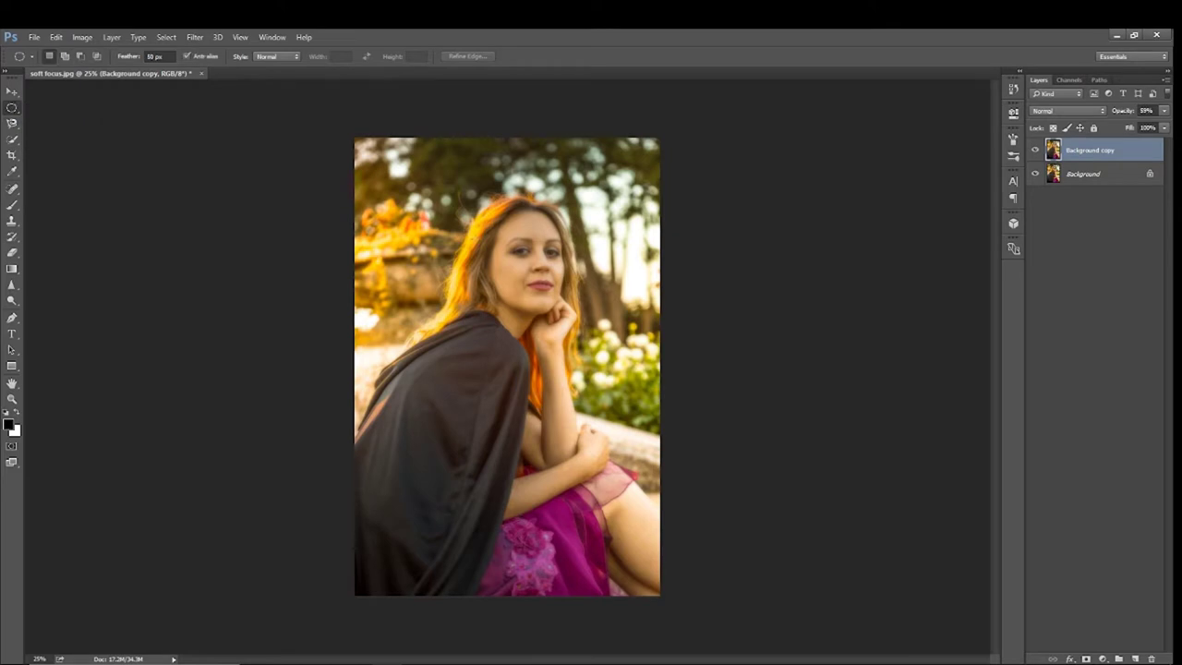
{"action": "left_click_drag", "start_coordinate": [502, 234], "coordinate": [600, 410]}
{"action": "left_click_drag", "start_coordinate": [542, 335], "coordinate": [517, 315]}
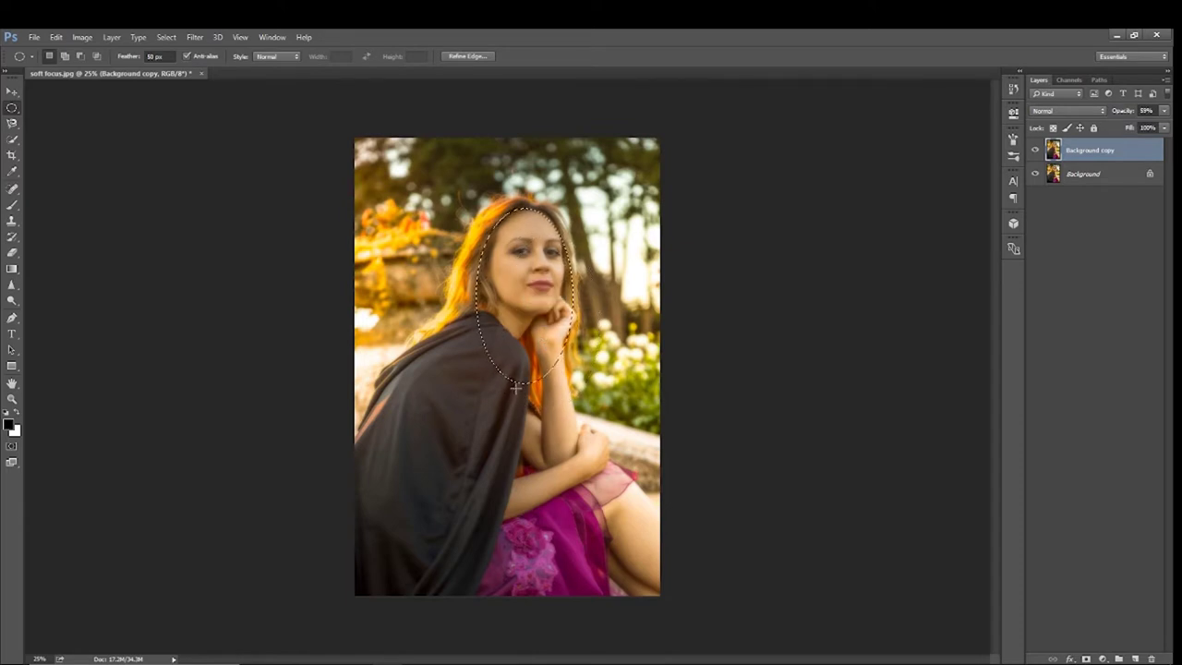
{"action": "left_click_drag", "start_coordinate": [510, 244], "coordinate": [512, 251]}
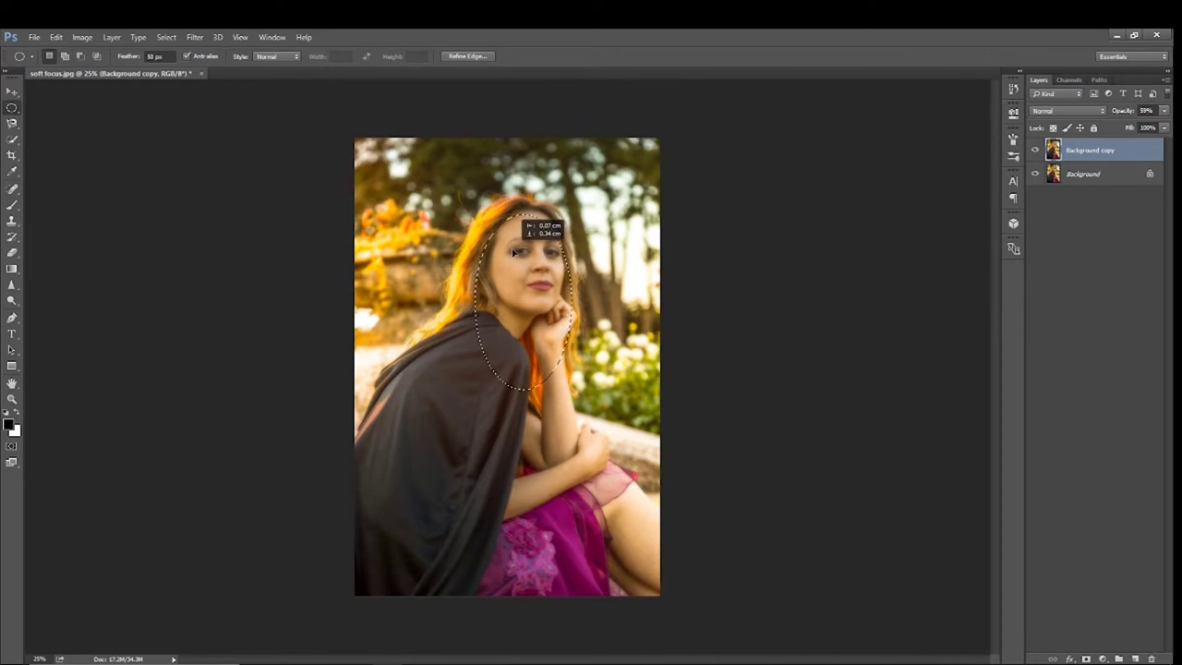
{"action": "left_click_drag", "start_coordinate": [514, 251], "coordinate": [513, 254]}
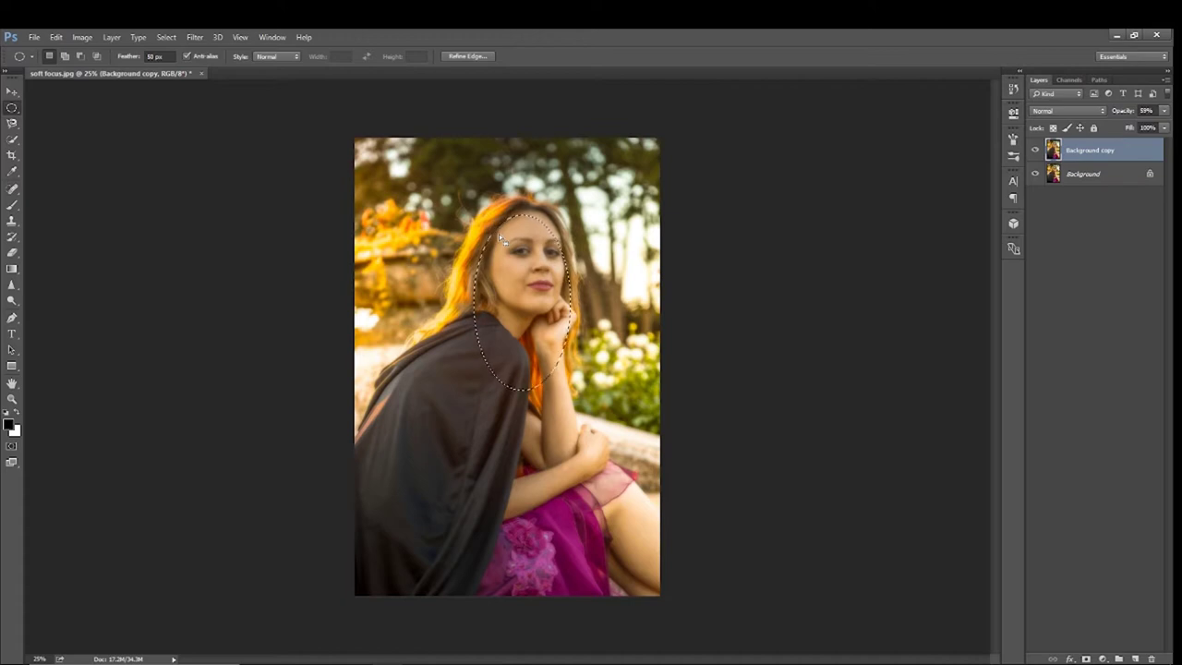
{"action": "right_click", "coordinate": [480, 323]}
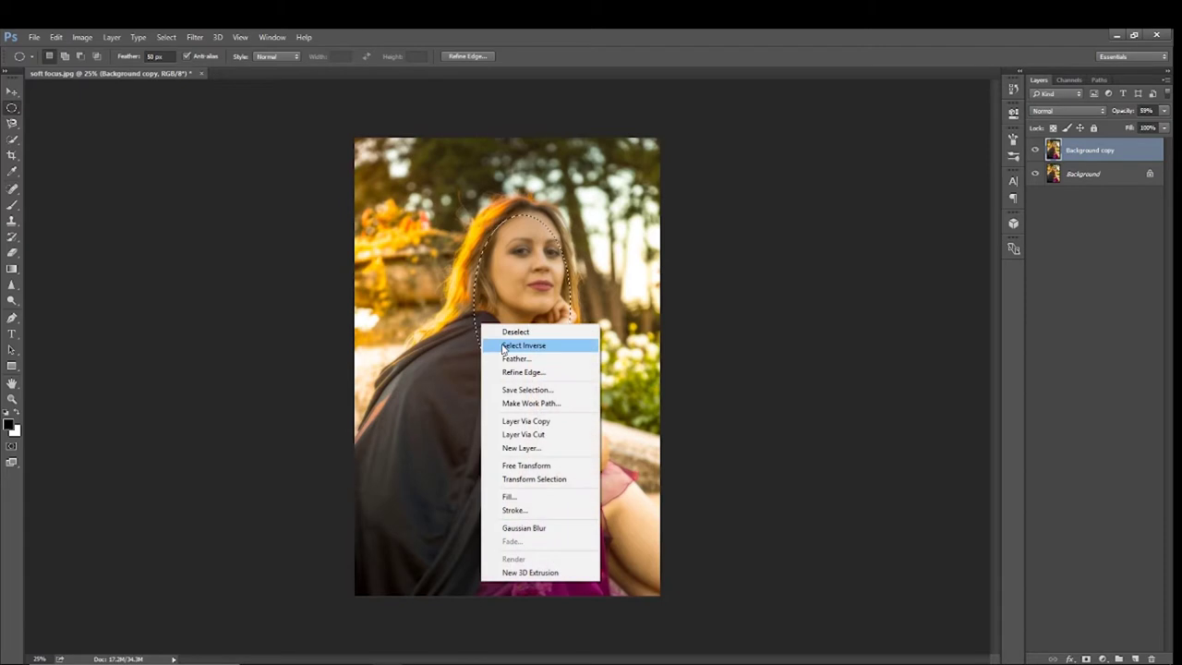
{"action": "left_click", "coordinate": [523, 345]}
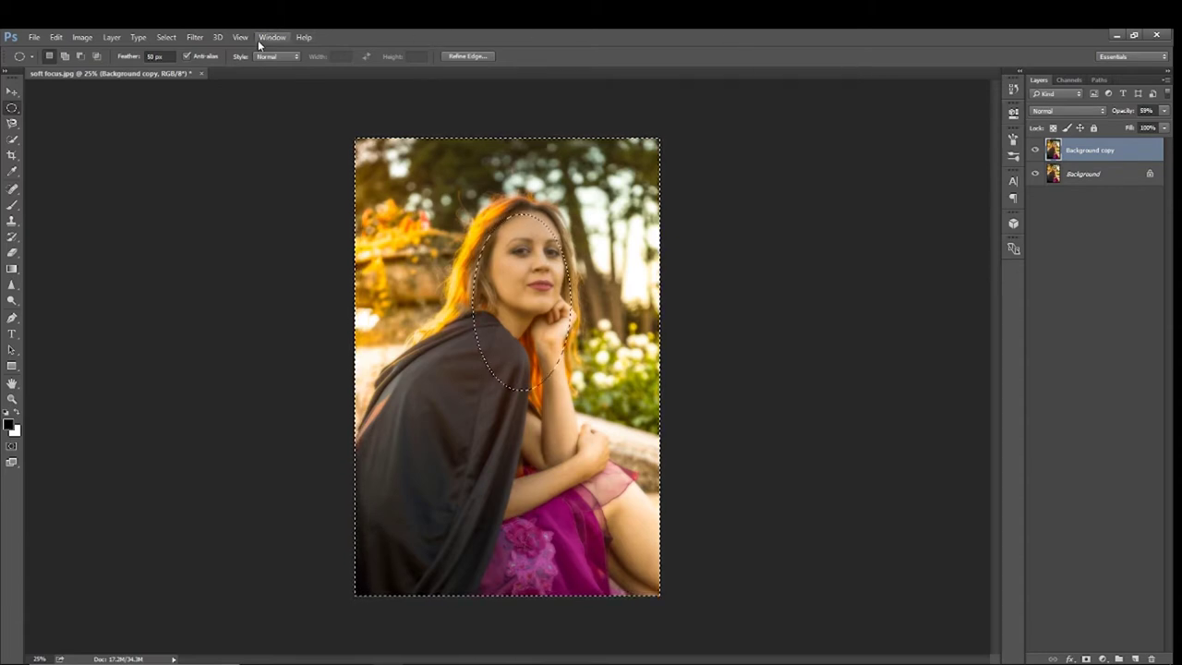
- Apply Lens Blur with a slightly lowered radius outside the face oval, then deselect
{"action": "left_click", "coordinate": [194, 39]}
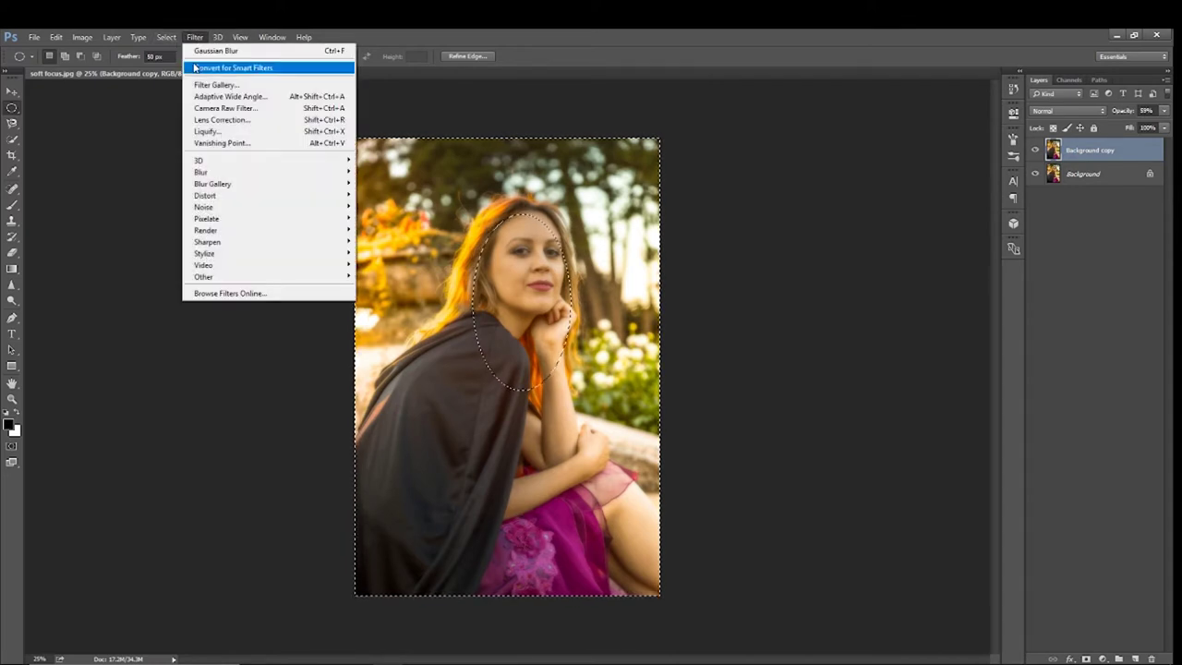
{"action": "mouse_move", "coordinate": [264, 173]}
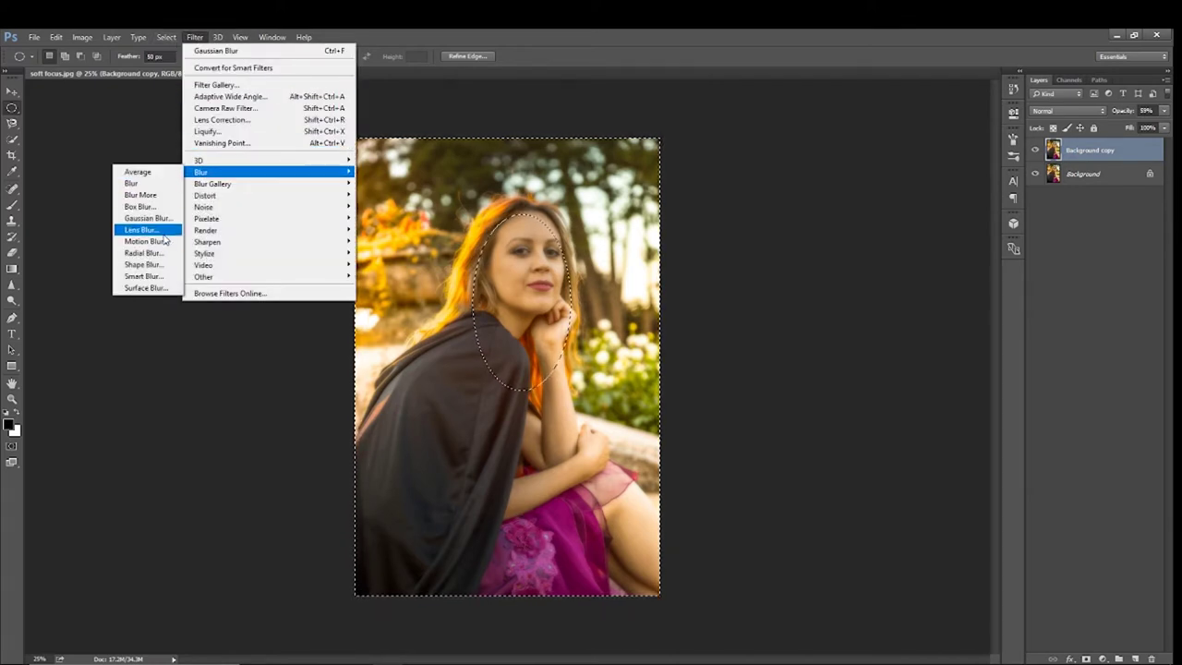
{"action": "left_click", "coordinate": [162, 230]}
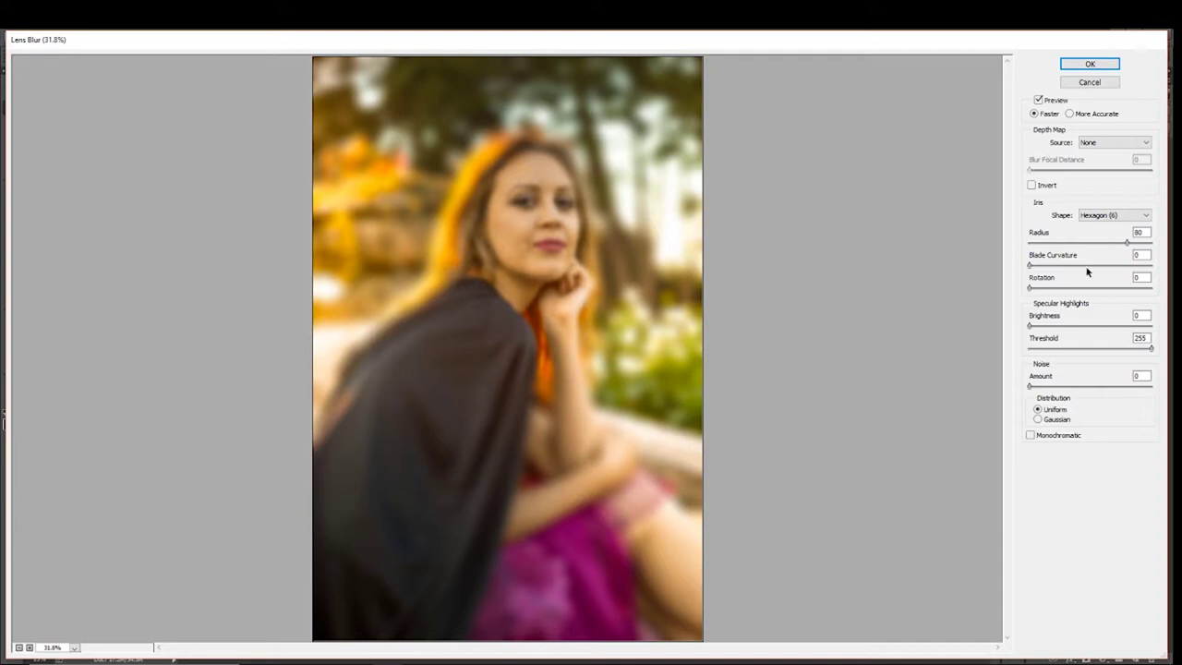
{"action": "left_click_drag", "start_coordinate": [1127, 244], "coordinate": [1101, 247]}
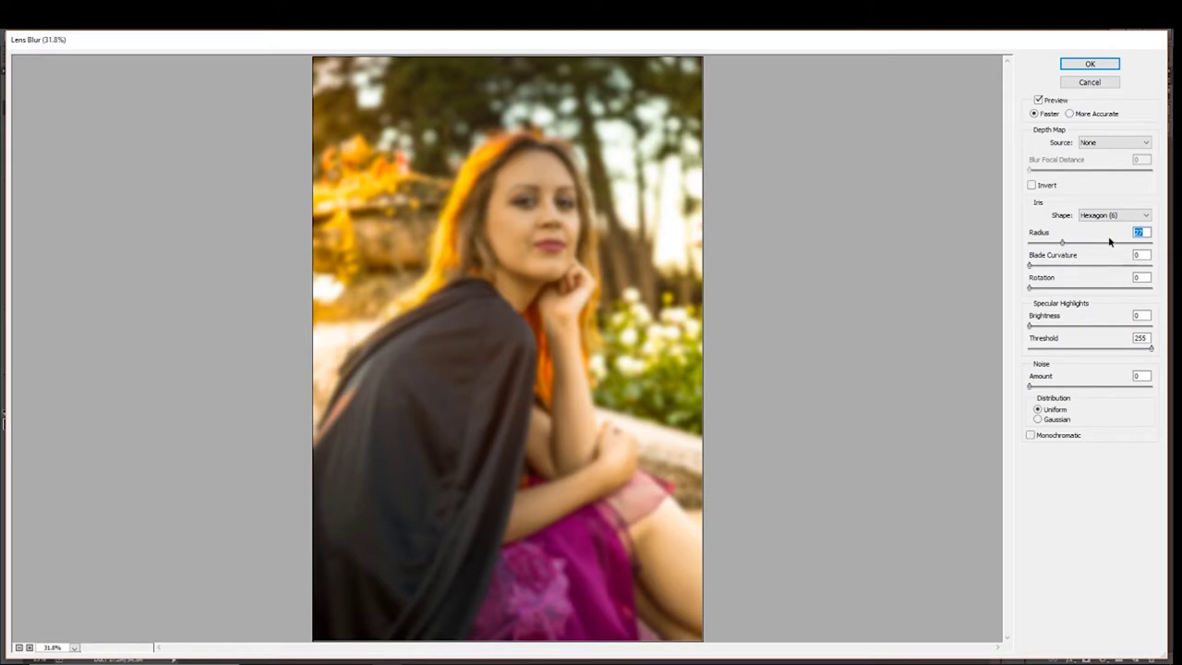
{"action": "left_click_drag", "start_coordinate": [1064, 244], "coordinate": [1058, 244]}
{"action": "left_click", "coordinate": [1098, 65]}
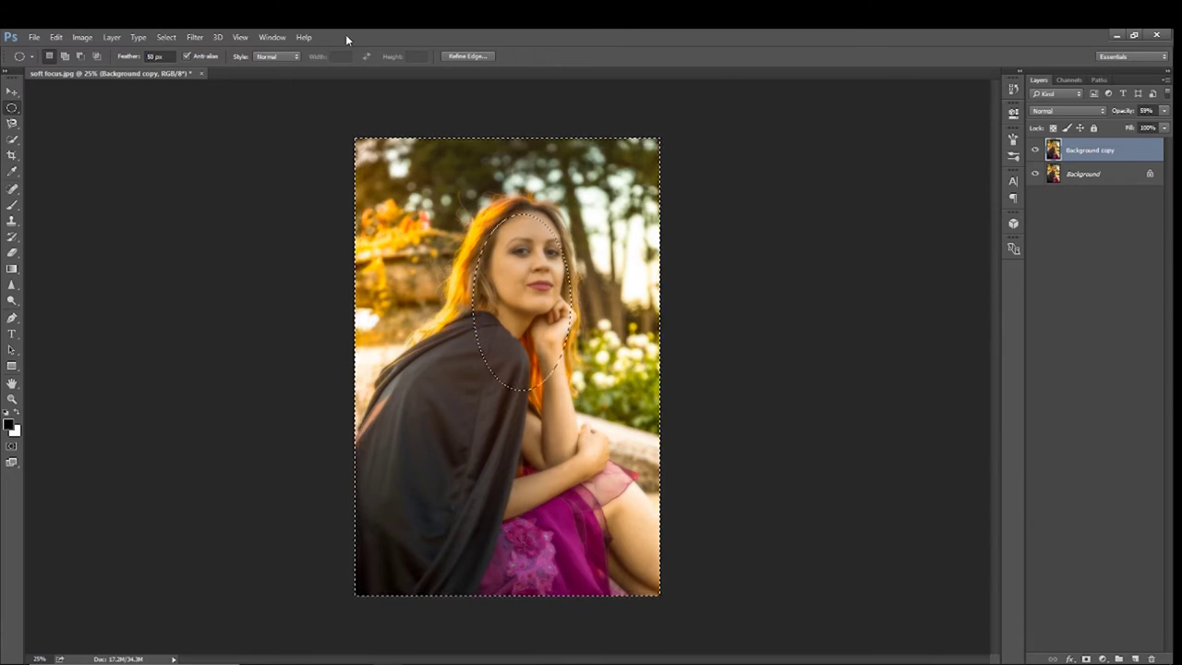
{"action": "key", "text": "ctrl+d"}
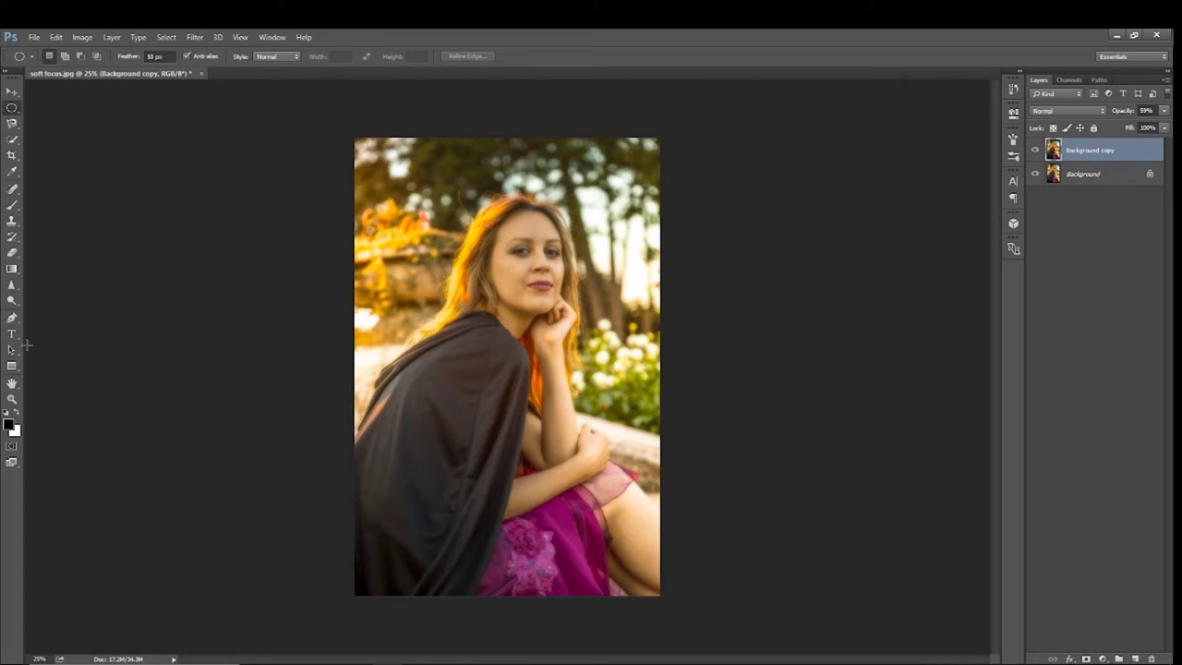
- Zoom in to inspect the face, then add a white layer mask to Background copy
{"action": "left_click", "coordinate": [12, 398]}
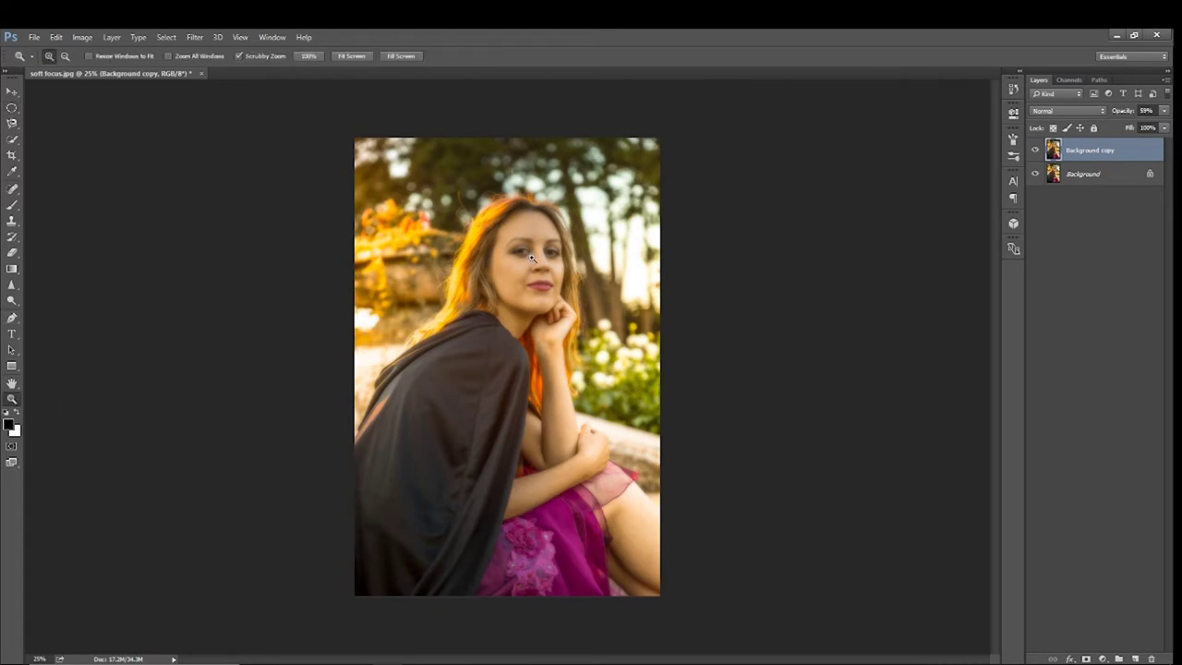
{"action": "left_click", "coordinate": [531, 258]}
{"action": "left_click", "coordinate": [548, 246]}
{"action": "left_click", "coordinate": [548, 246]}
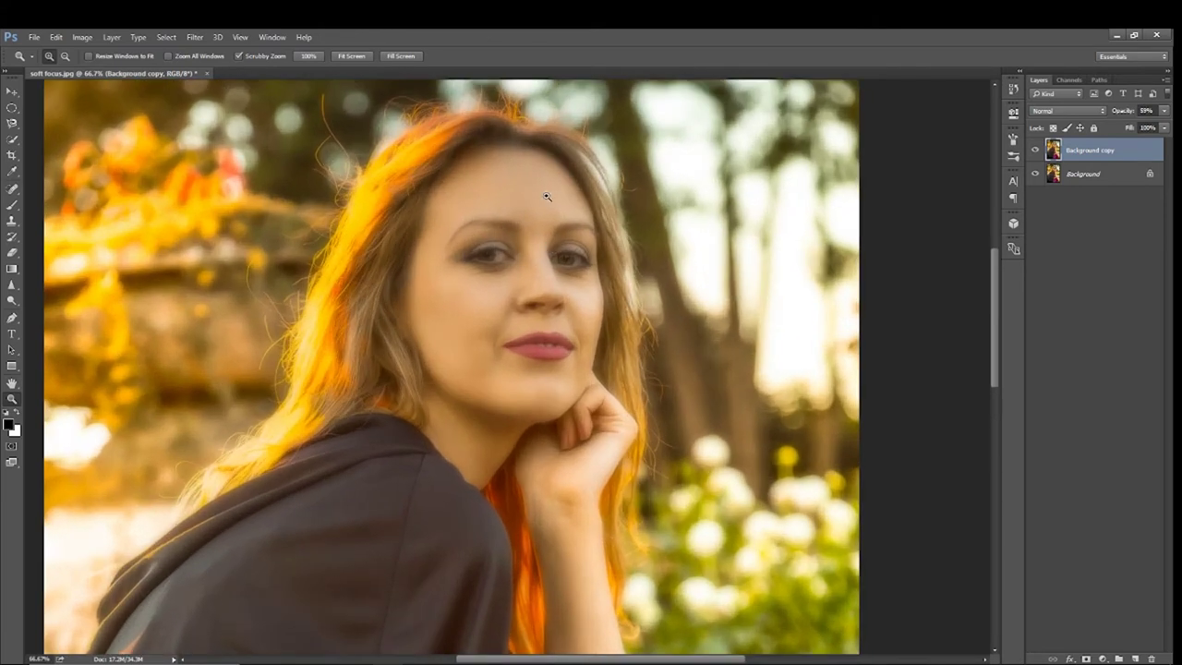
{"action": "left_click", "coordinate": [538, 195]}
{"action": "left_click", "coordinate": [533, 244]}
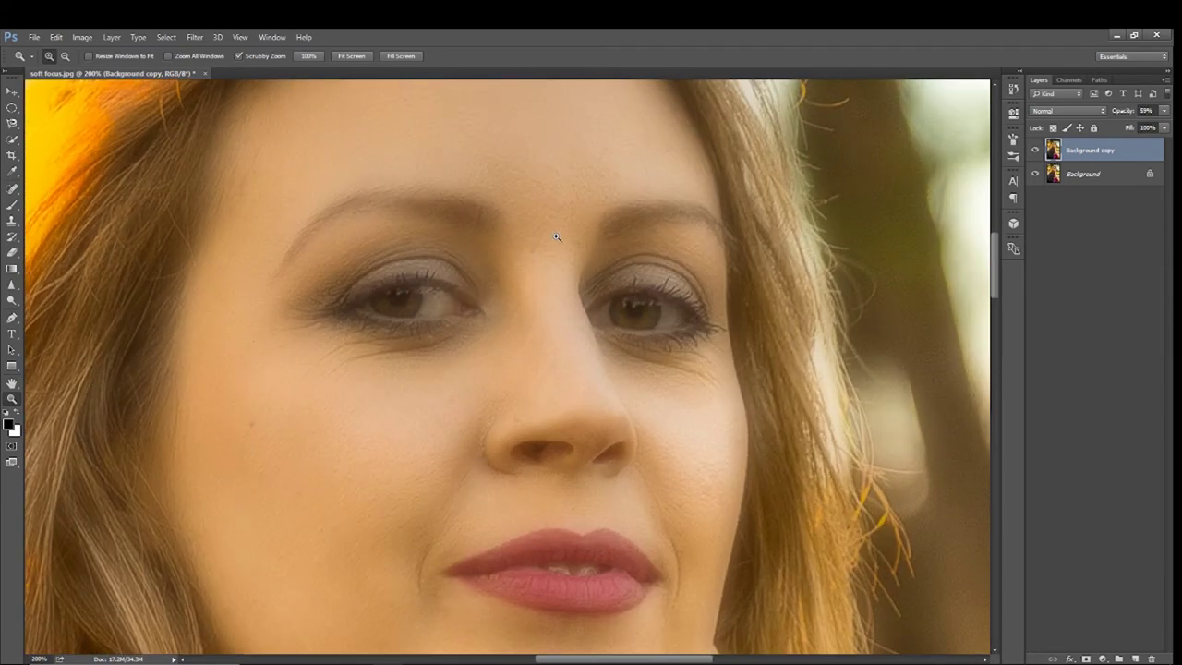
{"action": "left_click", "coordinate": [496, 260], "text": "alt"}
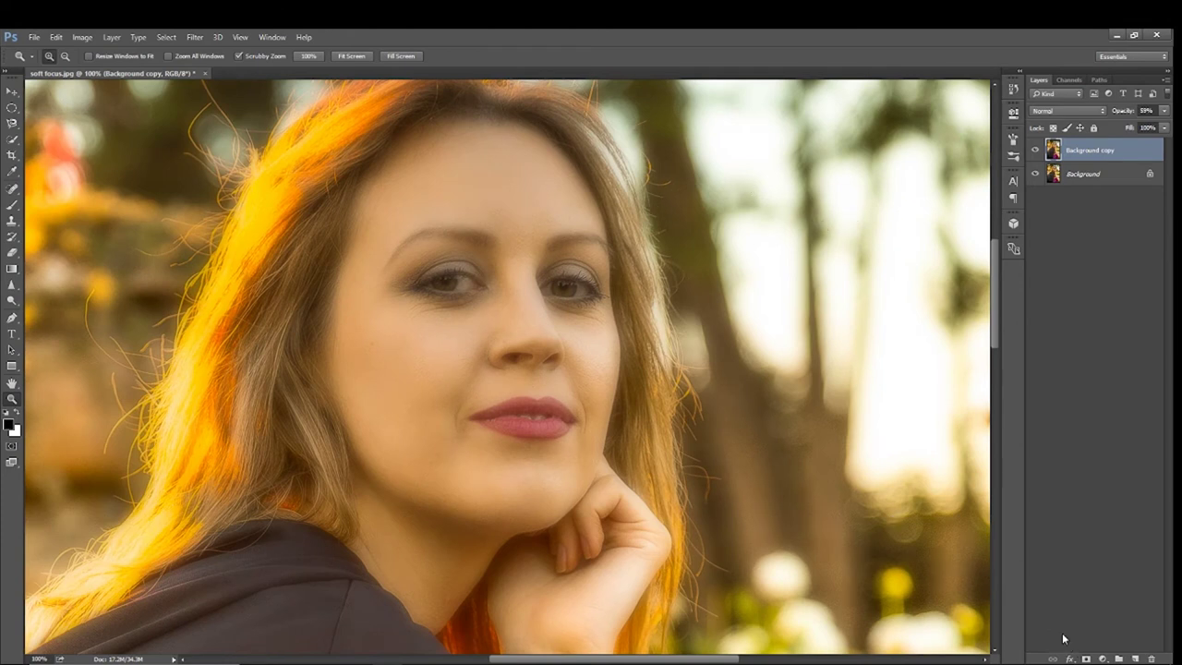
{"action": "left_click", "coordinate": [1087, 659]}
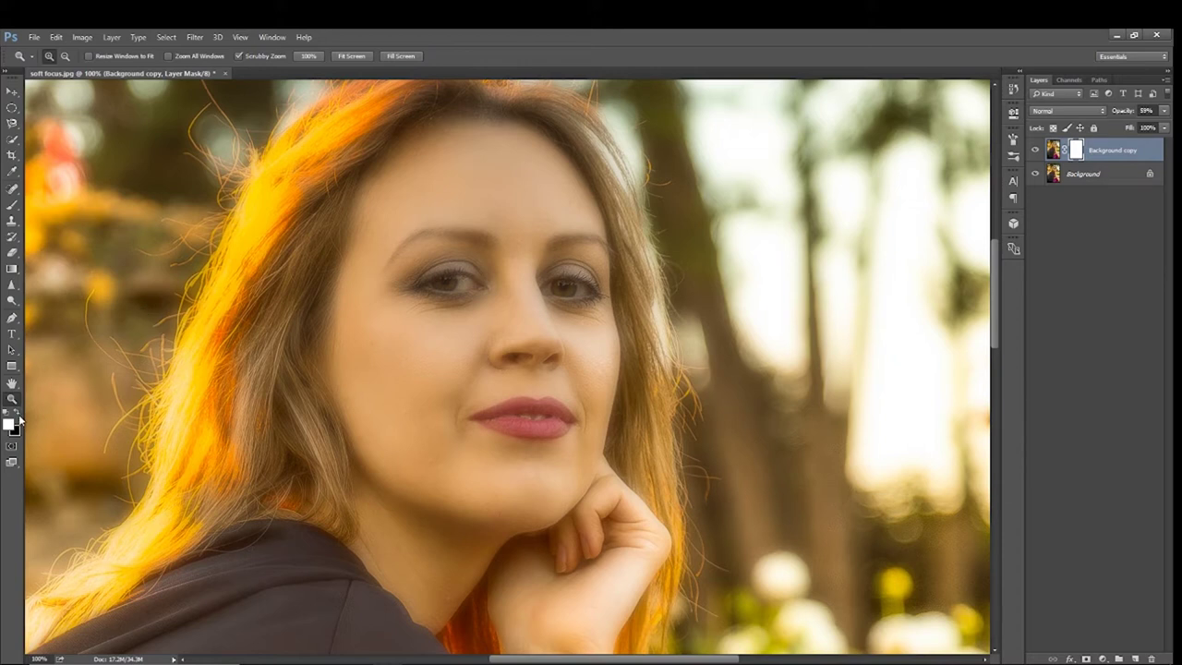
- Choose a soft Brush at about 153 px size with 0% hardness
{"action": "left_click", "coordinate": [14, 207]}
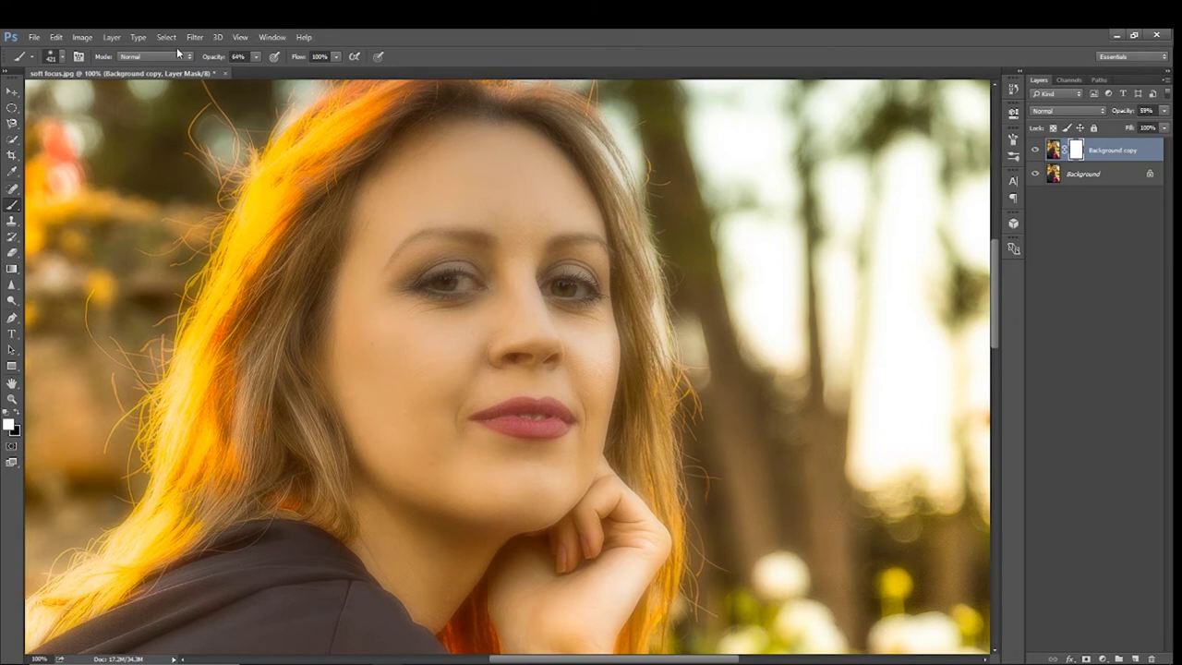
{"action": "left_click", "coordinate": [63, 58]}
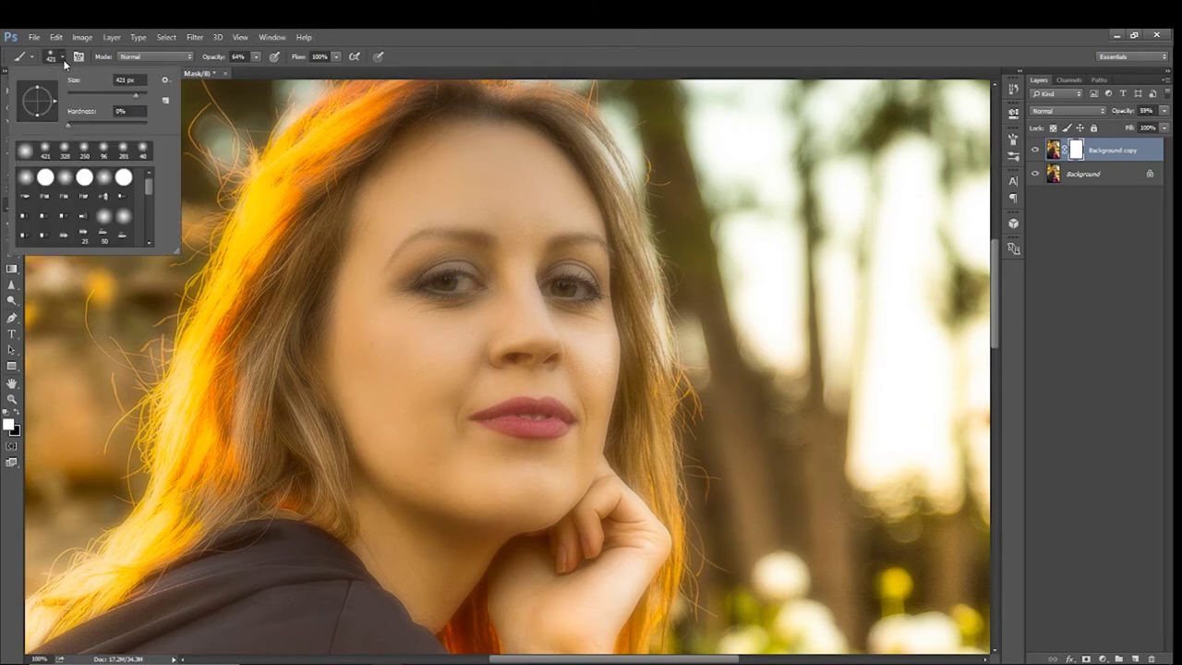
{"action": "left_click", "coordinate": [103, 93]}
{"action": "left_click", "coordinate": [119, 94]}
- Paint black on the mask over the eyes, nose, cheek and lips to restore sharpness
{"action": "left_click", "coordinate": [18, 415]}
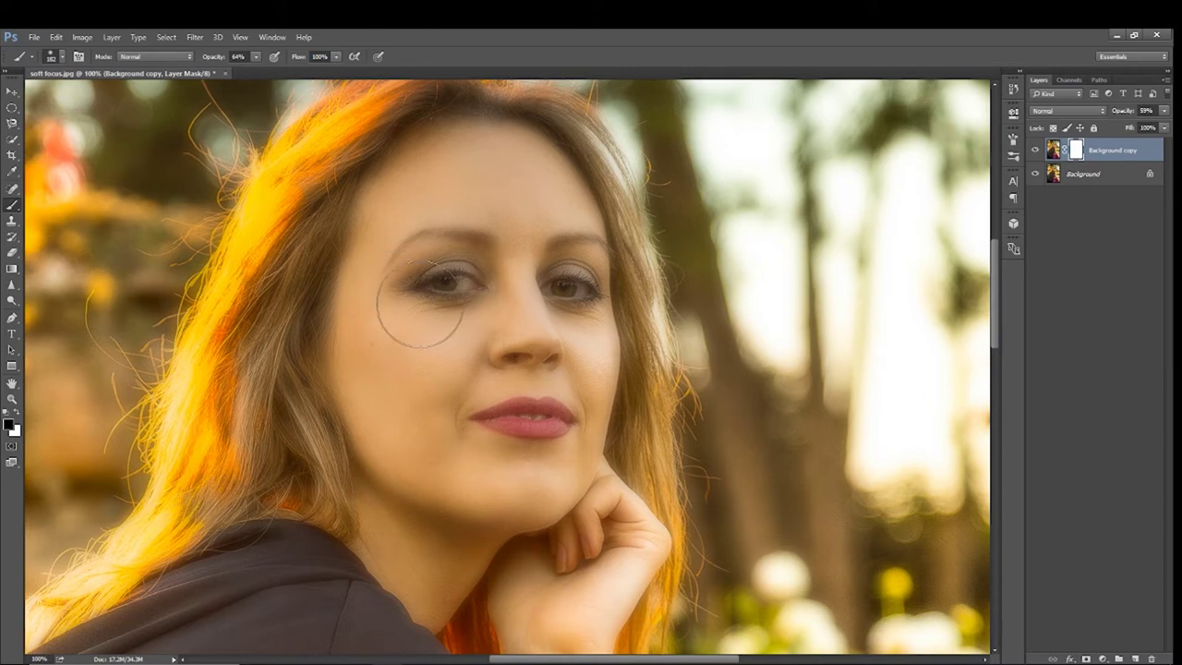
{"action": "mouse_move", "coordinate": [421, 306]}
{"action": "left_mouse_down"}
{"action": "mouse_move", "coordinate": [468, 309]}
{"action": "mouse_move", "coordinate": [447, 317]}
{"action": "mouse_move", "coordinate": [524, 363]}
{"action": "mouse_move", "coordinate": [558, 353]}
{"action": "mouse_move", "coordinate": [556, 285]}
{"action": "mouse_move", "coordinate": [573, 329]}
{"action": "mouse_move", "coordinate": [553, 403]}
{"action": "mouse_move", "coordinate": [517, 411]}
{"action": "mouse_move", "coordinate": [444, 289]}
{"action": "mouse_move", "coordinate": [445, 346]}
{"action": "mouse_move", "coordinate": [479, 420]}
{"action": "mouse_move", "coordinate": [474, 354]}
{"action": "mouse_move", "coordinate": [543, 279]}
{"action": "mouse_move", "coordinate": [512, 247]}
{"action": "mouse_move", "coordinate": [461, 232]}
{"action": "mouse_move", "coordinate": [545, 242]}
{"action": "mouse_move", "coordinate": [562, 414]}
{"action": "mouse_move", "coordinate": [542, 431]}
{"action": "mouse_move", "coordinate": [461, 358]}
{"action": "mouse_move", "coordinate": [403, 277]}
{"action": "left_mouse_up"}
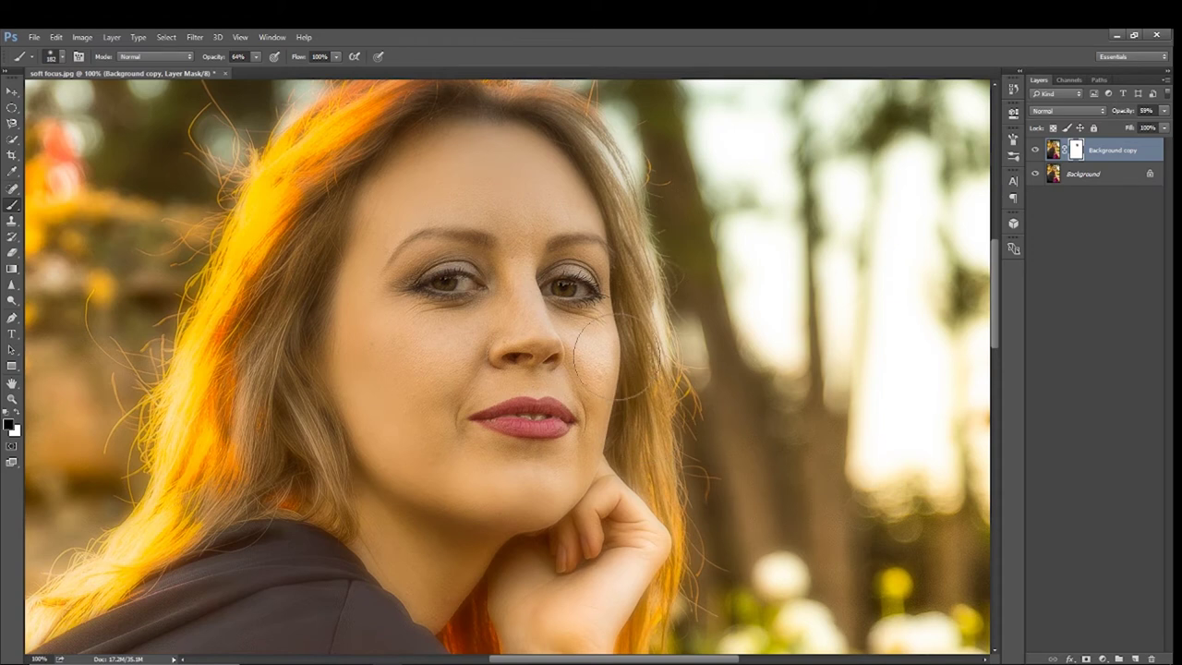
{"action": "mouse_move", "coordinate": [399, 301]}
{"action": "left_mouse_down"}
{"action": "mouse_move", "coordinate": [480, 397]}
{"action": "mouse_move", "coordinate": [563, 365]}
{"action": "mouse_move", "coordinate": [554, 290]}
{"action": "left_mouse_up"}
{"action": "left_click", "coordinate": [12, 398]}
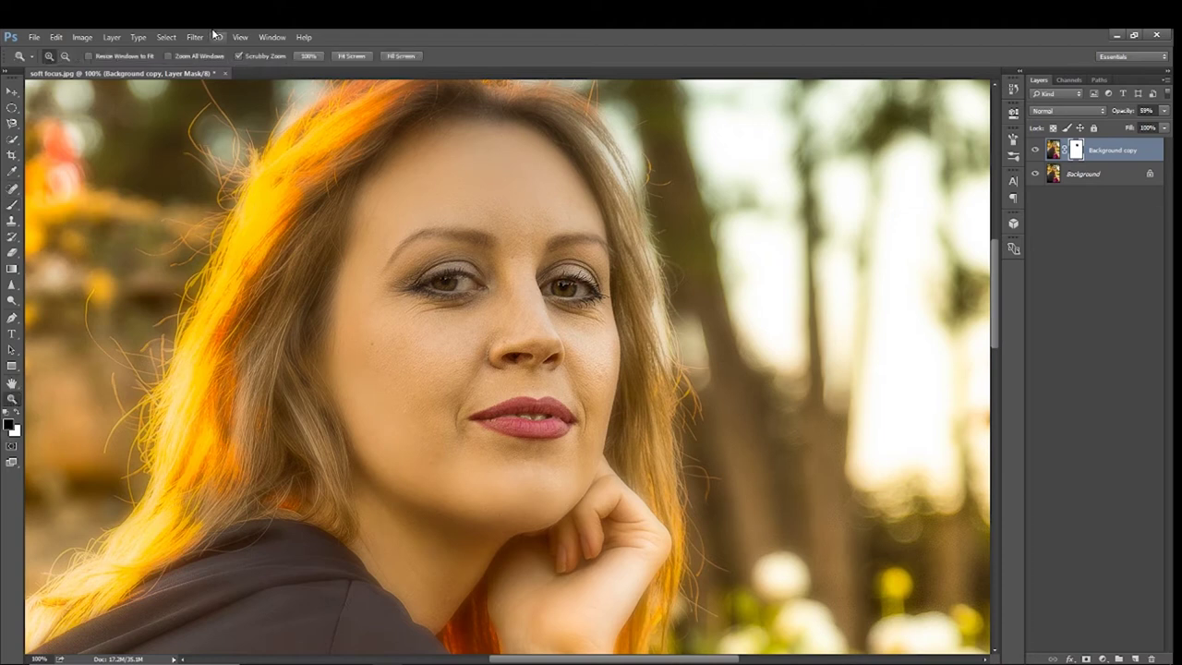
- Fit the whole portrait on screen and repeatedly toggle the Background copy layer to compare
{"action": "left_click", "coordinate": [351, 56]}
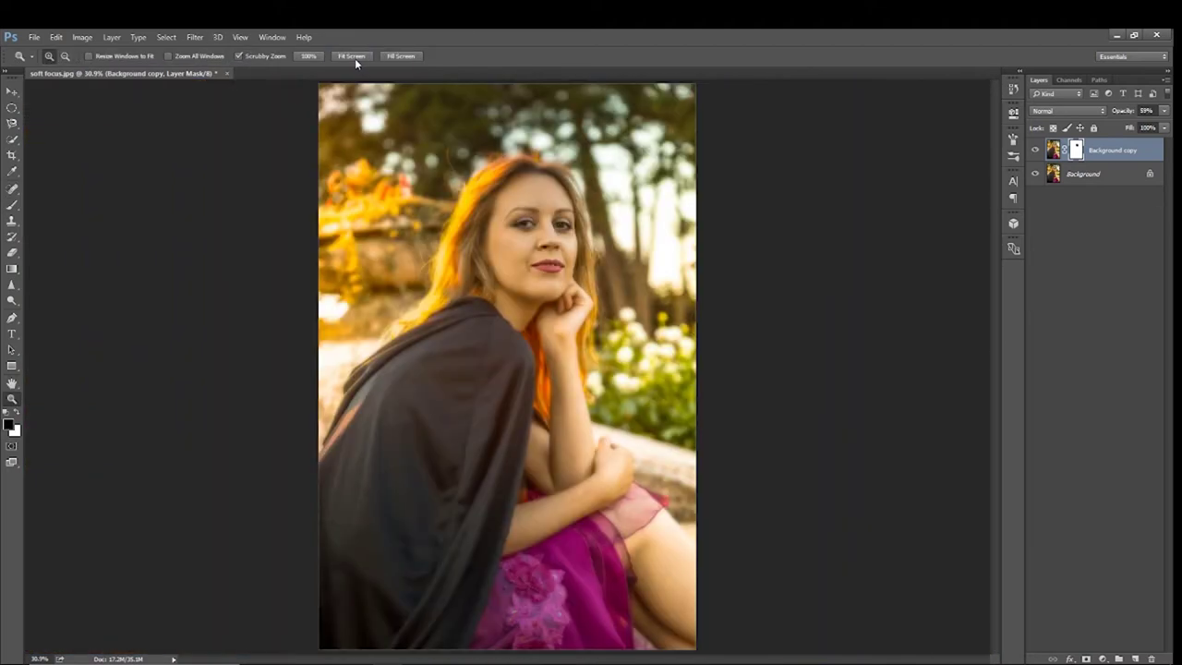
{"action": "left_click", "coordinate": [1034, 150]}
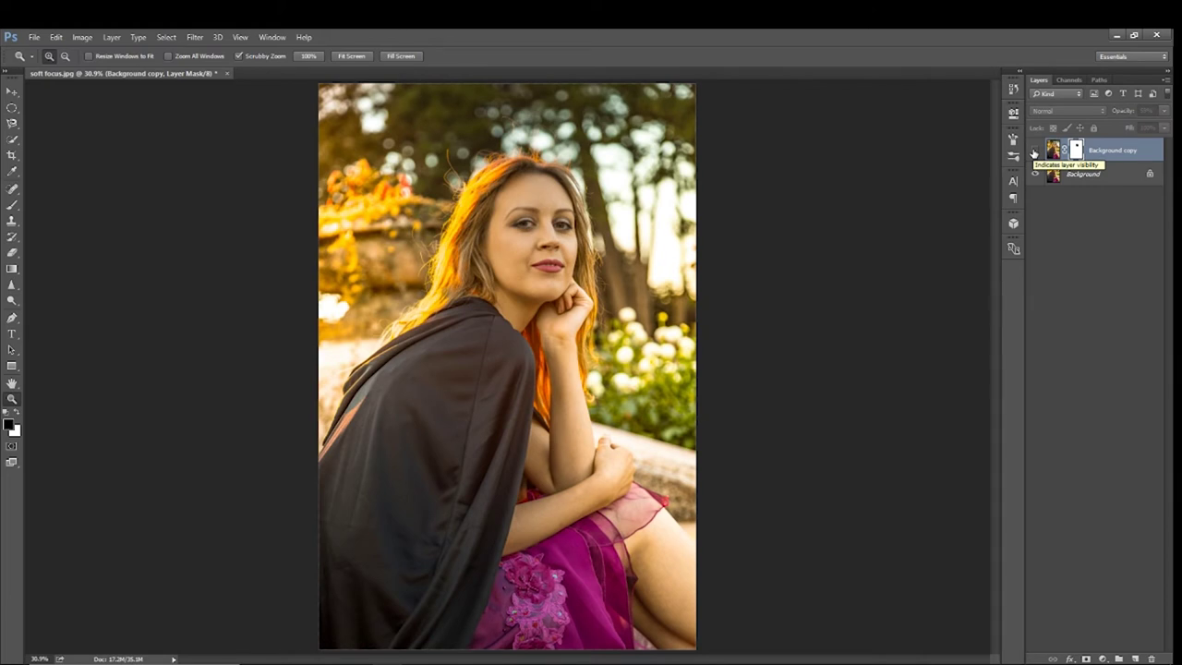
{"action": "left_click", "coordinate": [1034, 152]}
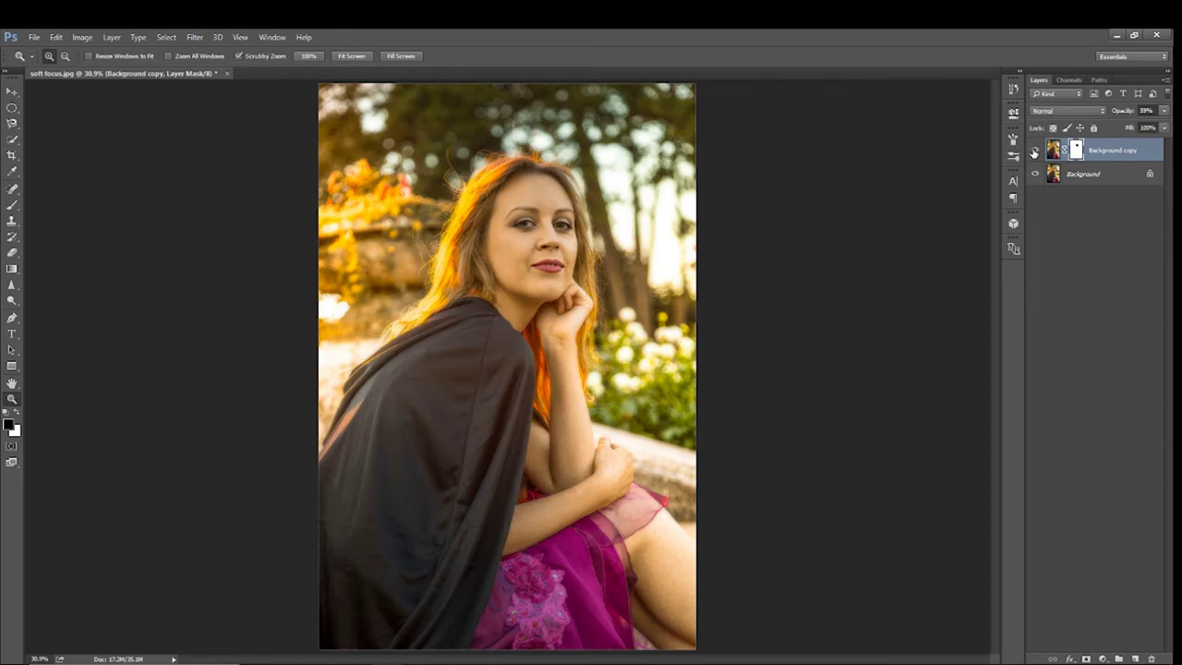
{"action": "left_click", "coordinate": [1034, 152]}
{"action": "left_click", "coordinate": [1034, 151]}
{"action": "left_click", "coordinate": [1034, 152]}
{"action": "left_click", "coordinate": [1034, 151]}
{"action": "left_click", "coordinate": [1034, 152]}
{"action": "left_click", "coordinate": [1034, 151]}
{"action": "left_click", "coordinate": [1034, 151]}
{"action": "left_click", "coordinate": [1034, 152]}
- Paint black on the mask over the pink lace flowers, then hide the soft layer to compare
{"action": "left_click", "coordinate": [11, 204]}
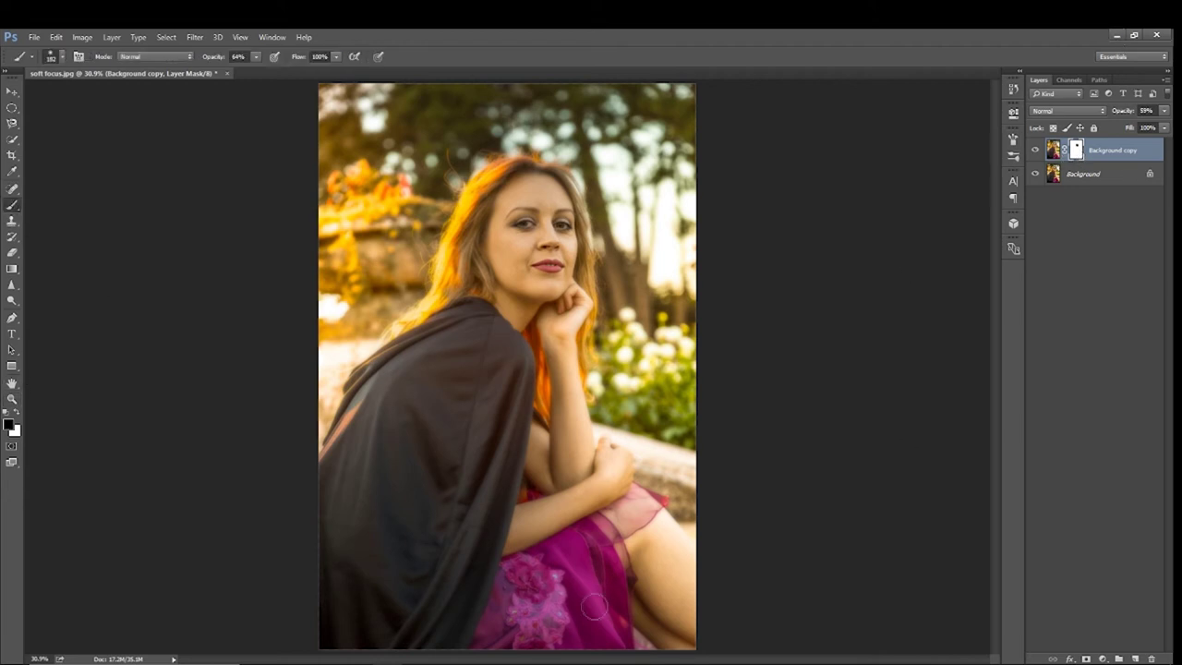
{"action": "mouse_move", "coordinate": [551, 579]}
{"action": "left_mouse_down"}
{"action": "mouse_move", "coordinate": [517, 628]}
{"action": "mouse_move", "coordinate": [560, 628]}
{"action": "mouse_move", "coordinate": [538, 641]}
{"action": "mouse_move", "coordinate": [550, 638]}
{"action": "mouse_move", "coordinate": [532, 597]}
{"action": "mouse_move", "coordinate": [548, 583]}
{"action": "mouse_move", "coordinate": [527, 573]}
{"action": "mouse_move", "coordinate": [515, 616]}
{"action": "mouse_move", "coordinate": [538, 642]}
{"action": "mouse_move", "coordinate": [557, 611]}
{"action": "mouse_move", "coordinate": [553, 579]}
{"action": "mouse_move", "coordinate": [551, 637]}
{"action": "left_mouse_up"}
{"action": "mouse_move", "coordinate": [524, 586]}
{"action": "left_mouse_down"}
{"action": "mouse_move", "coordinate": [656, 595]}
{"action": "mouse_move", "coordinate": [534, 590]}
{"action": "mouse_move", "coordinate": [543, 581]}
{"action": "mouse_move", "coordinate": [566, 600]}
{"action": "mouse_move", "coordinate": [545, 637]}
{"action": "left_mouse_up"}
{"action": "left_click", "coordinate": [1034, 150]}
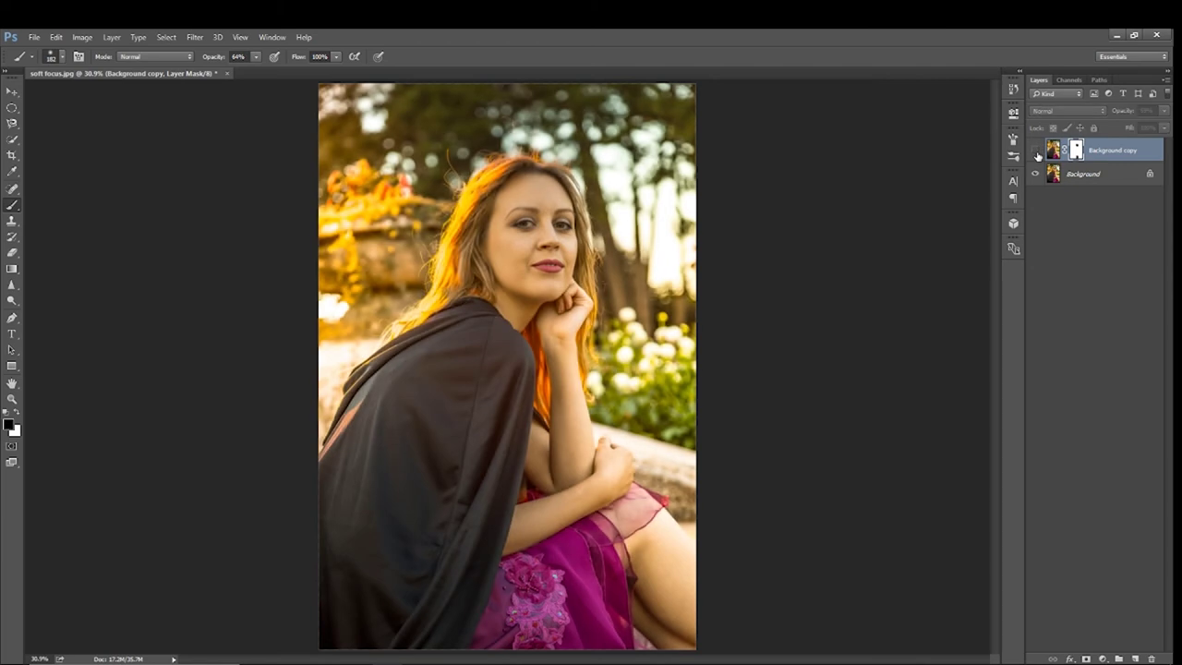
{"action": "left_click", "coordinate": [1035, 151]}
{"action": "left_click", "coordinate": [1035, 151]}
{"action": "left_click", "coordinate": [1035, 150]}
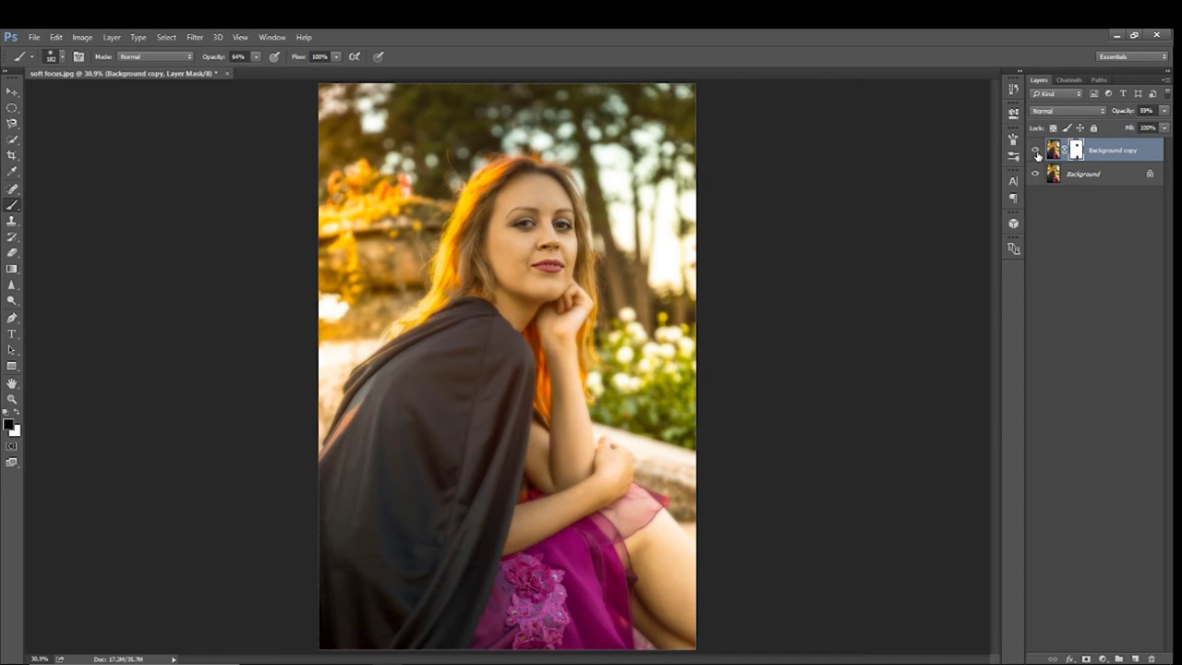
{"action": "left_click", "coordinate": [1035, 151]}
{"action": "left_click", "coordinate": [1035, 151]}
{"action": "left_click", "coordinate": [1035, 151]}
{"action": "left_click", "coordinate": [1035, 150]}
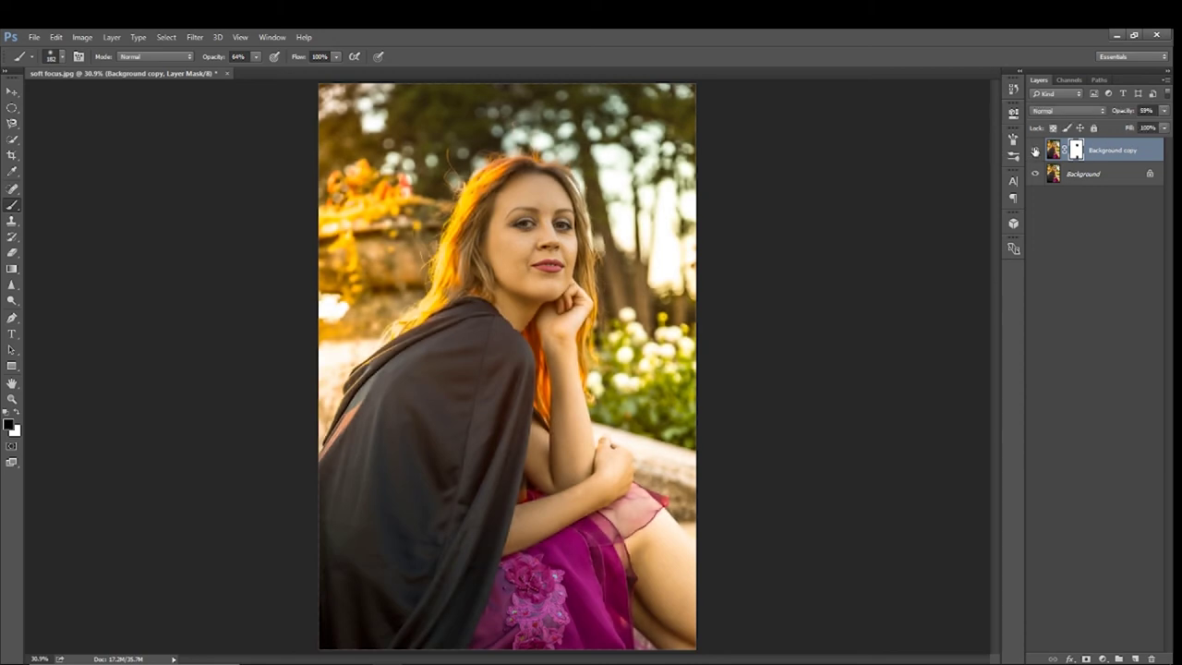
{"action": "left_click", "coordinate": [1035, 151]}
{"action": "left_click", "coordinate": [1035, 151]}
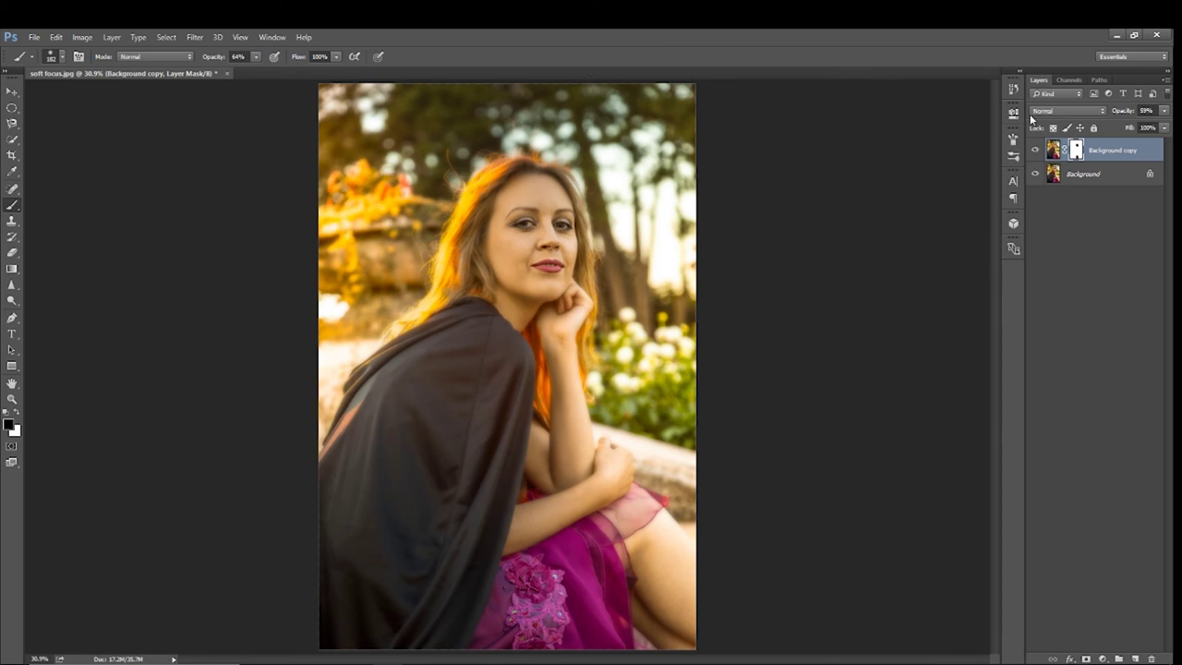
{"action": "left_click", "coordinate": [1035, 151]}
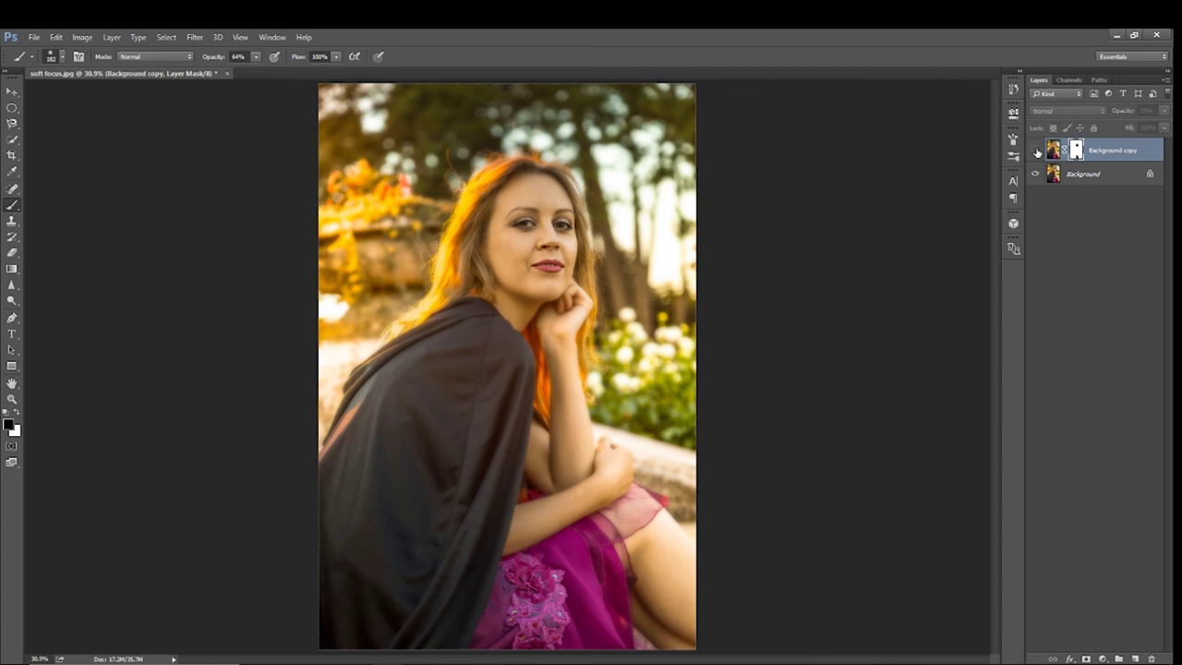
{"action": "left_click", "coordinate": [1036, 151]}
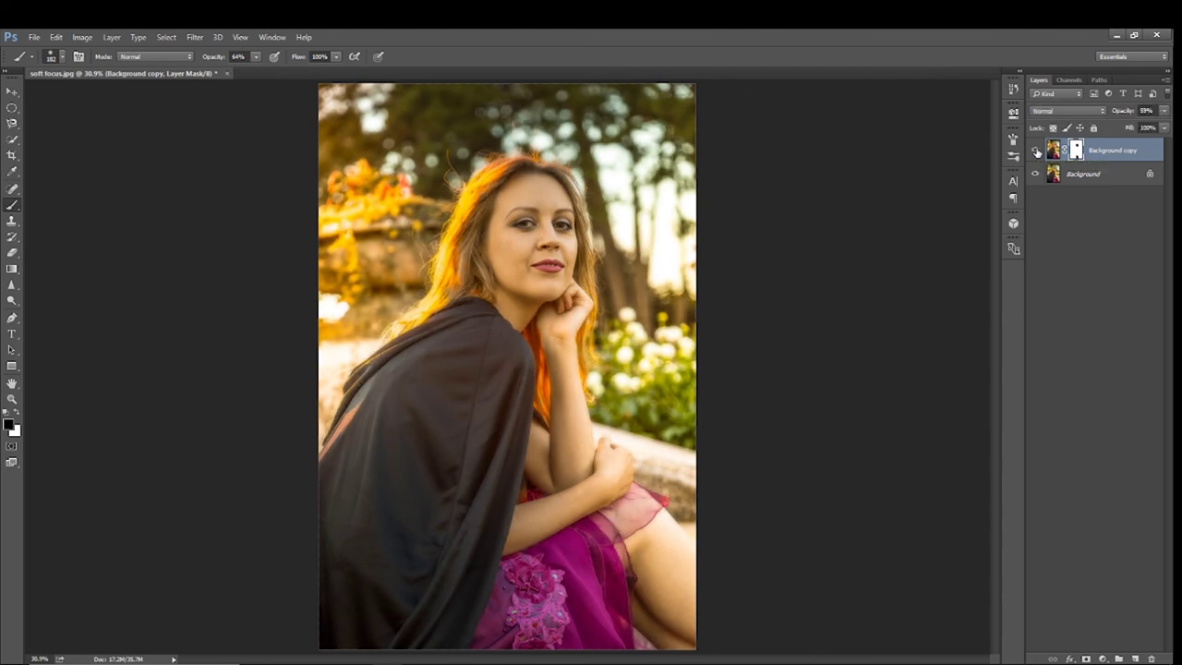